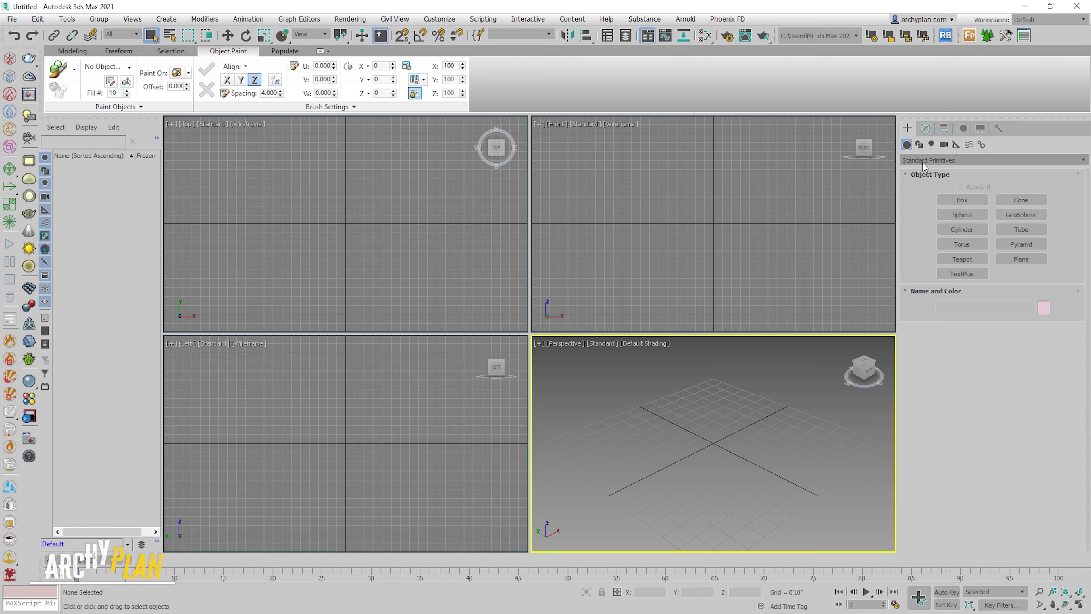
Switch the Create panel to AEC Extended and activate Wall (0'5" wide, 8'0" high)
left_click(943, 161)
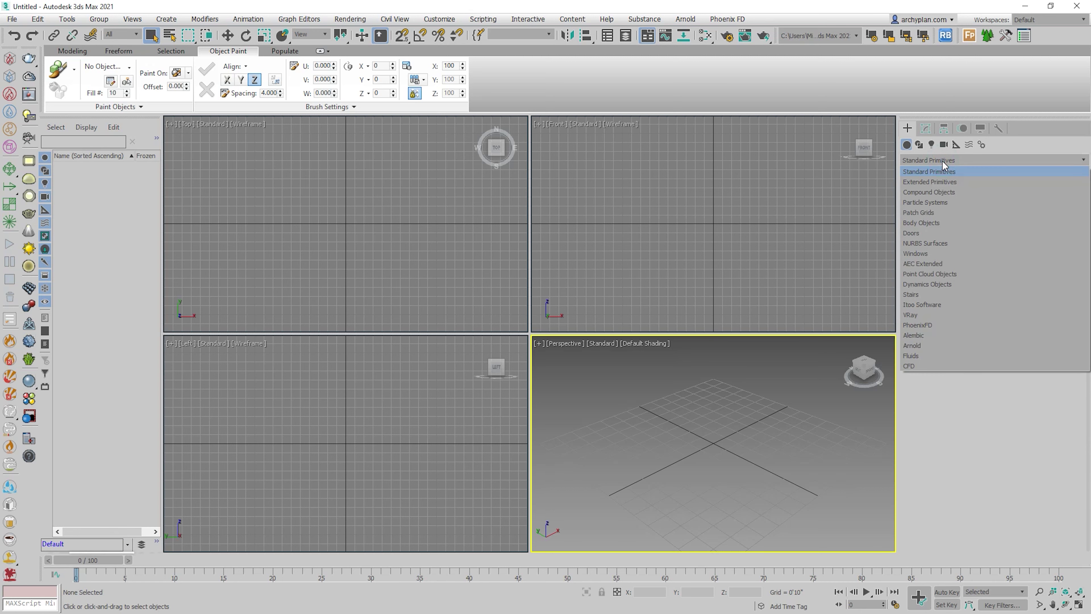
left_click(929, 264)
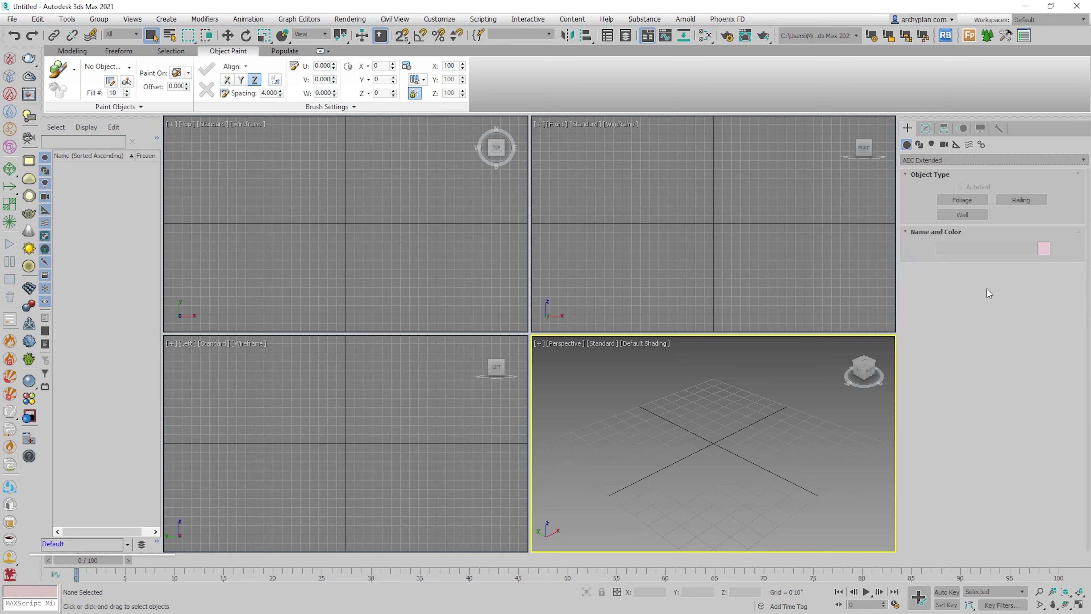
left_click(962, 214)
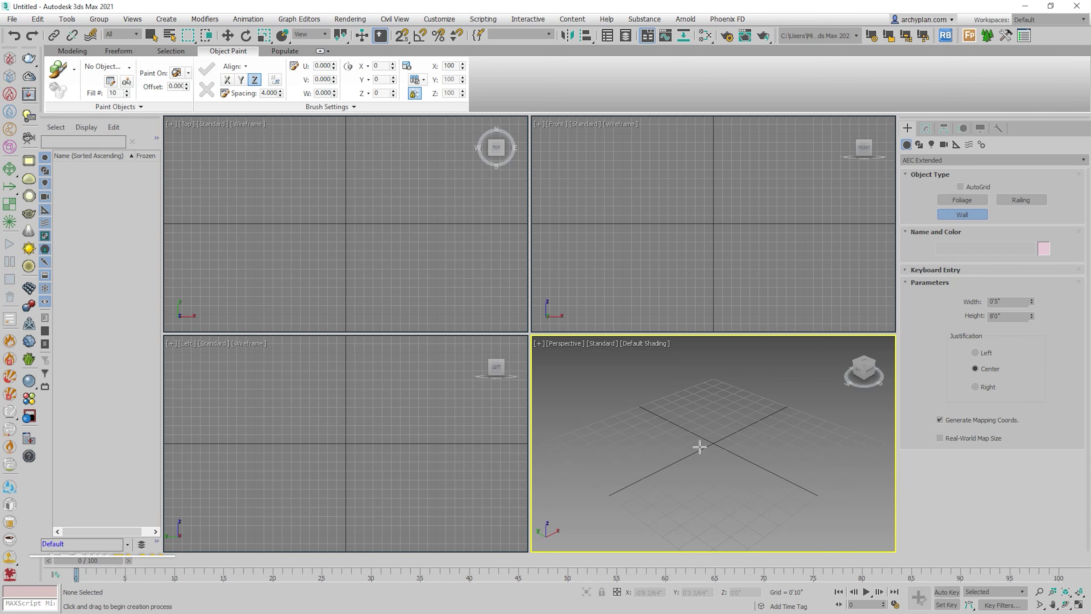
Maximize the Perspective view and draw a one-segment trial wall, Wall001
key("alt+w")
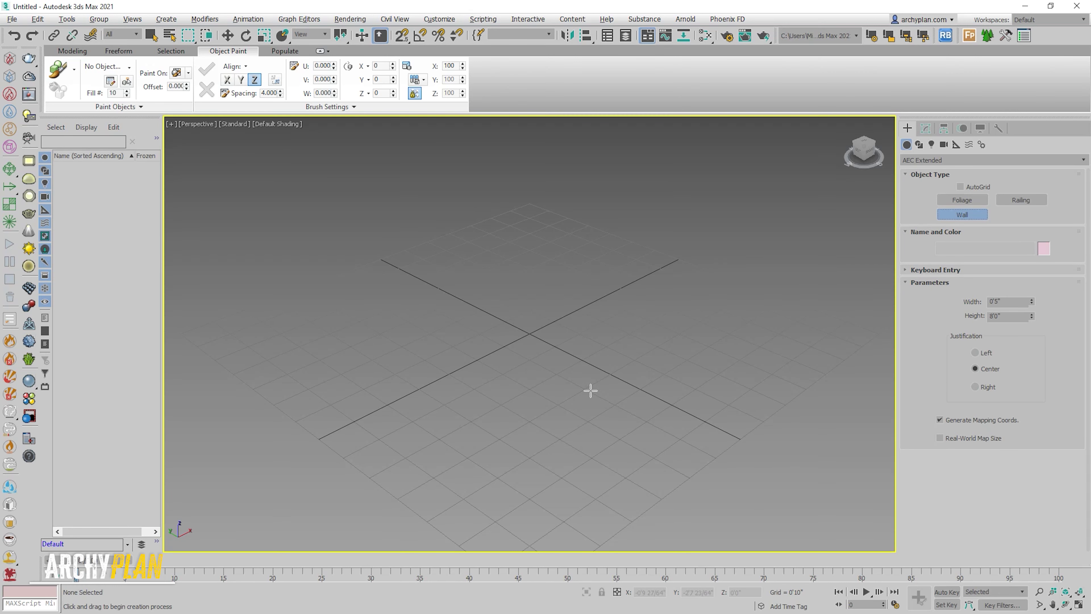
scroll(595, 378, "down", 3)
middle_click_drag(600, 370, 607, 387)
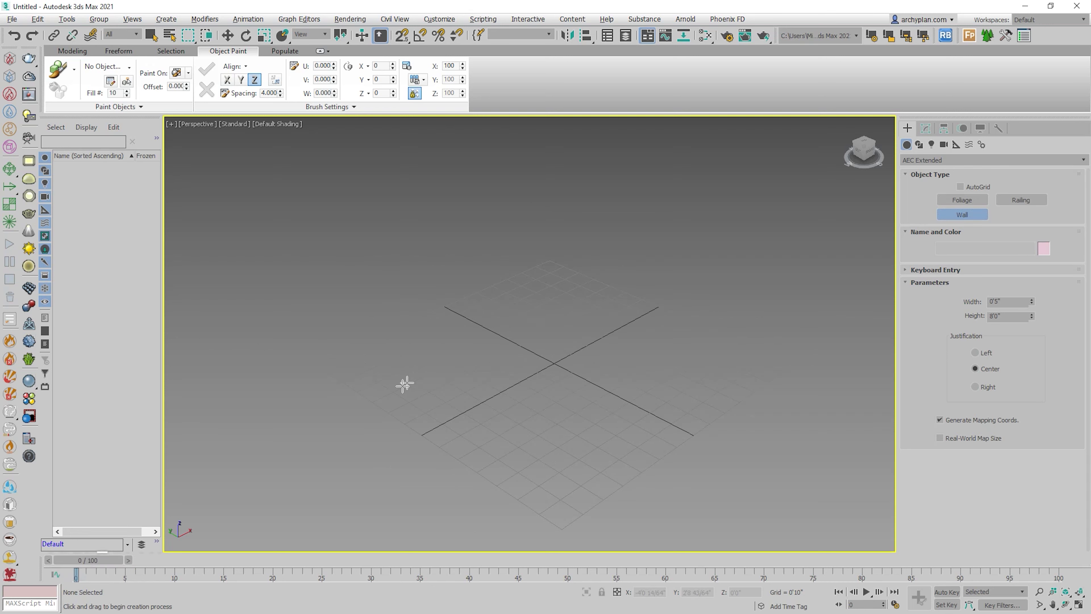
left_click(393, 389)
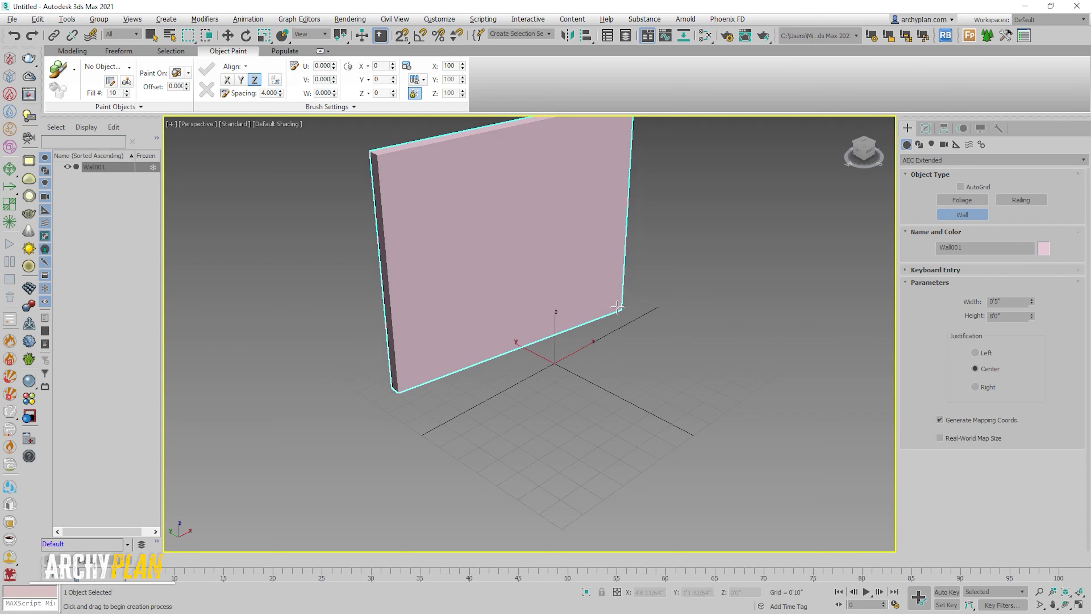
scroll(610, 313, "down", 3)
left_click(628, 282)
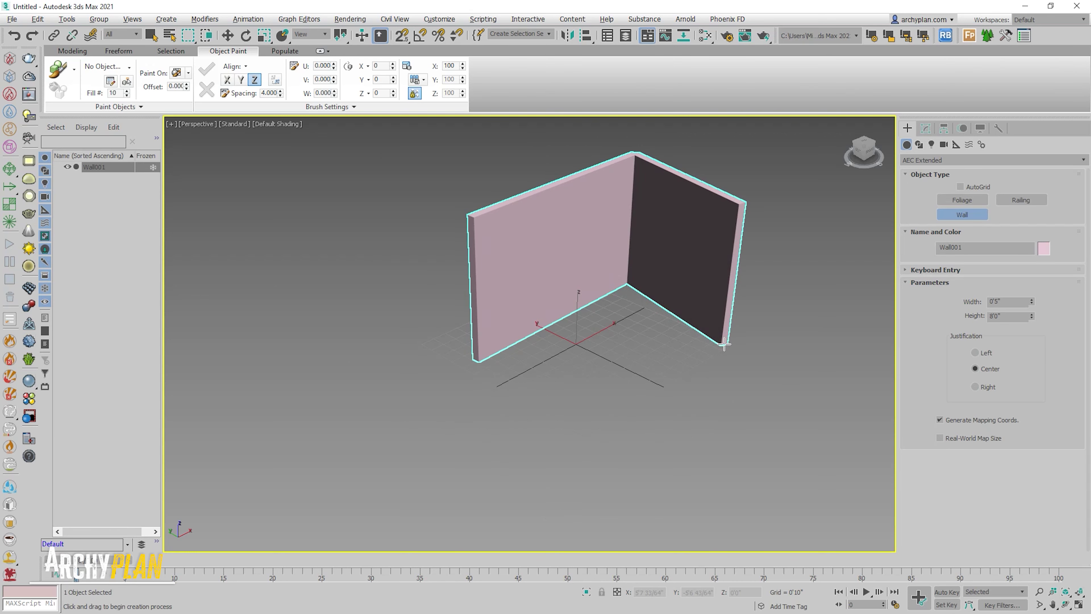
right_click(725, 343)
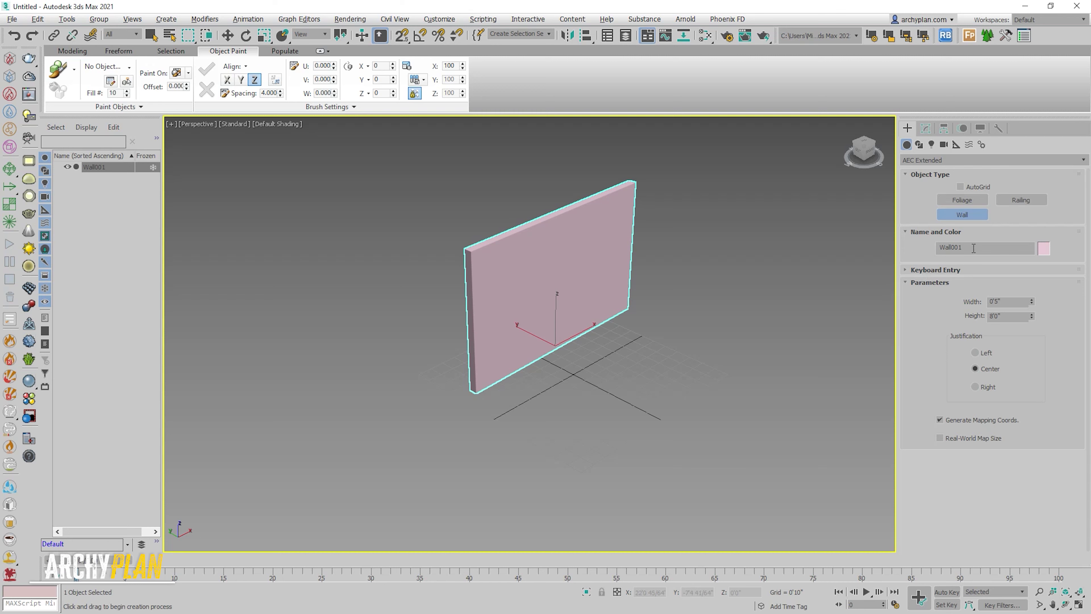
Check Wall001's name and width settings, then delete the trial wall
left_click_drag(974, 249, 939, 249)
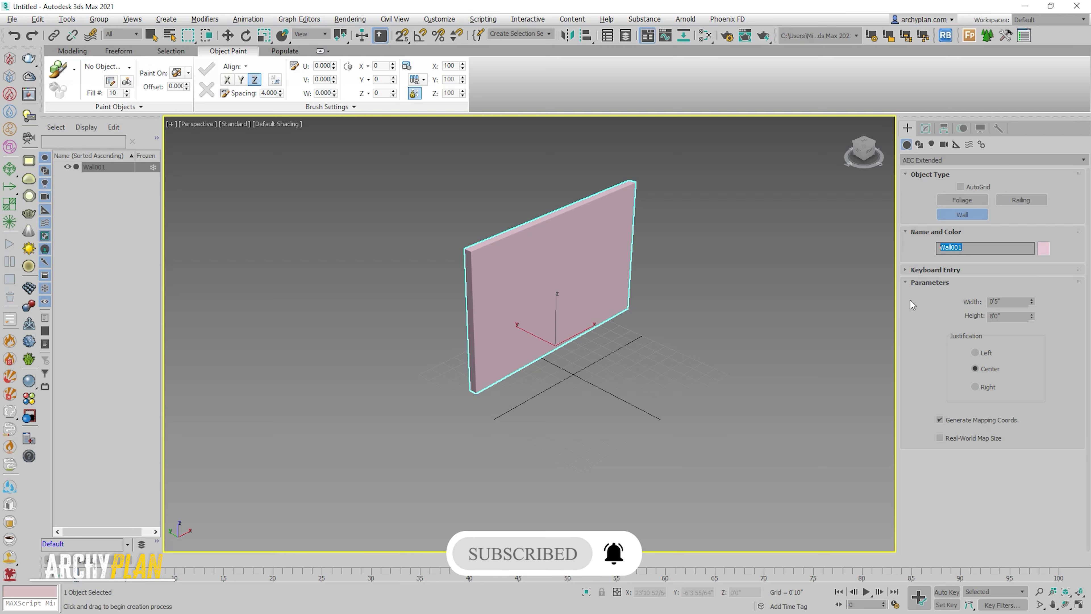
left_click(1010, 304)
double_click(1005, 303)
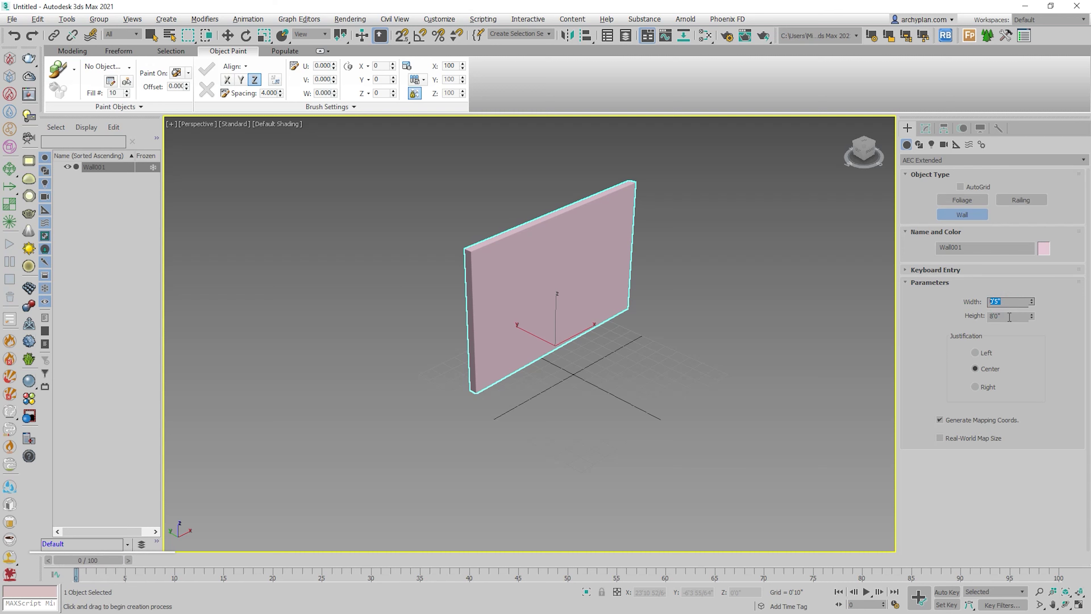
middle_click_drag(557, 292, 561, 303)
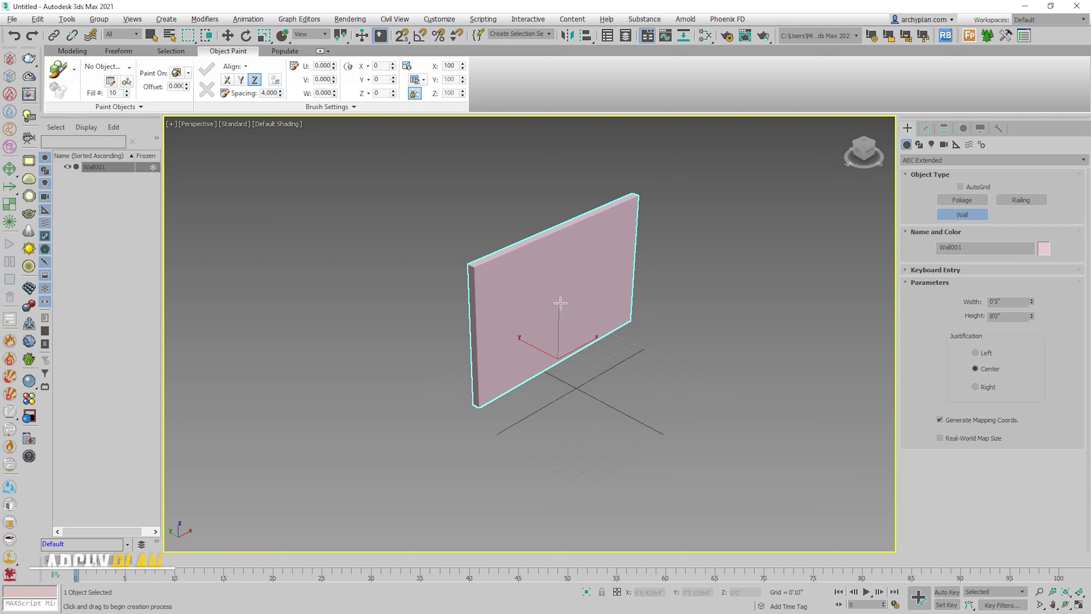
key("Delete")
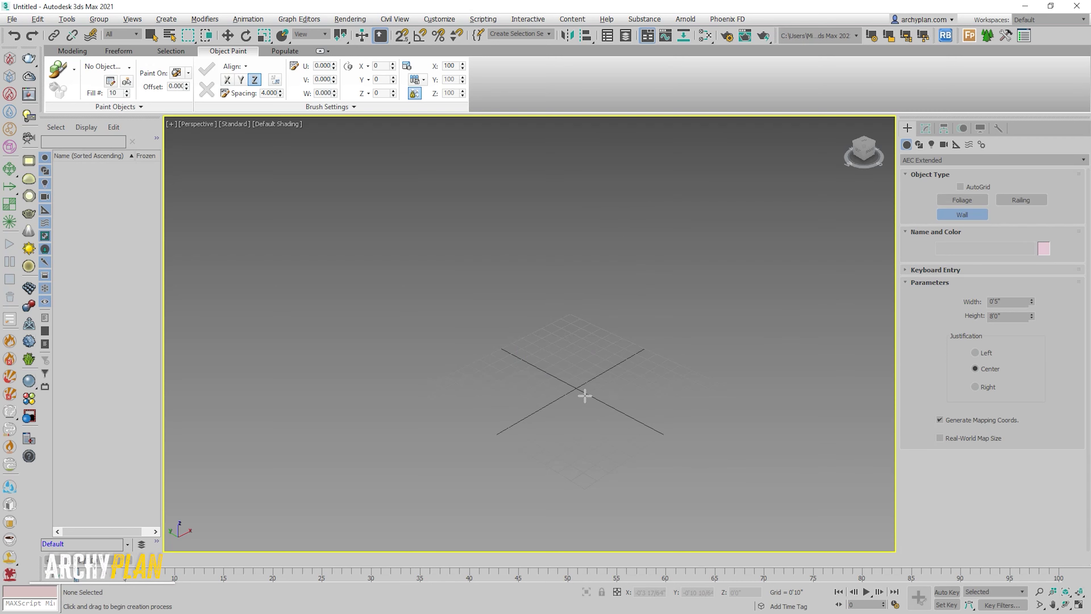
Change the wall height to 9'0" in Parameters
double_click(991, 302)
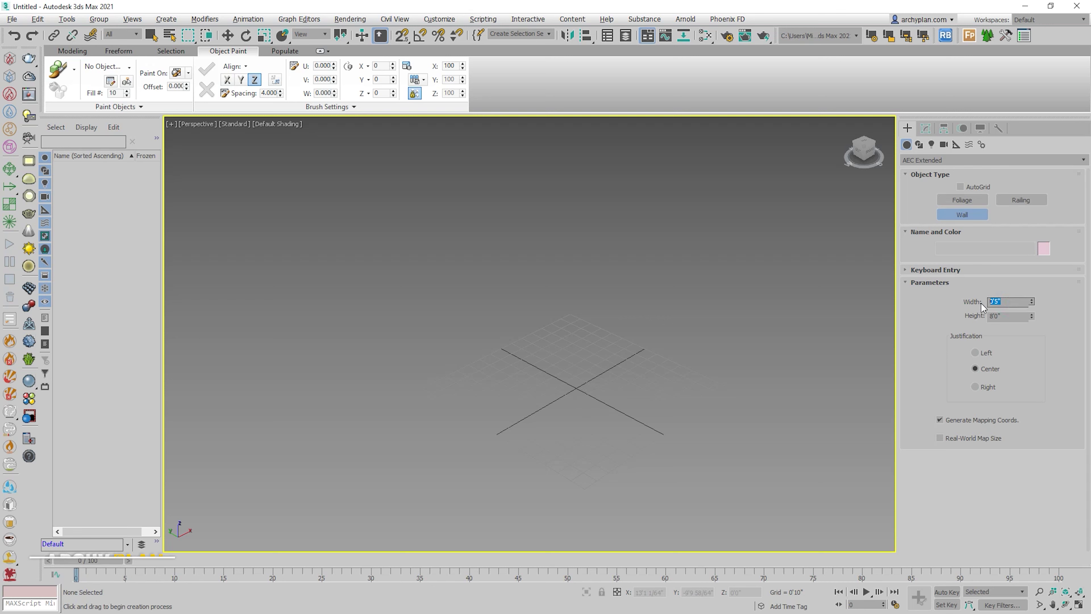
double_click(1008, 316)
type("9")
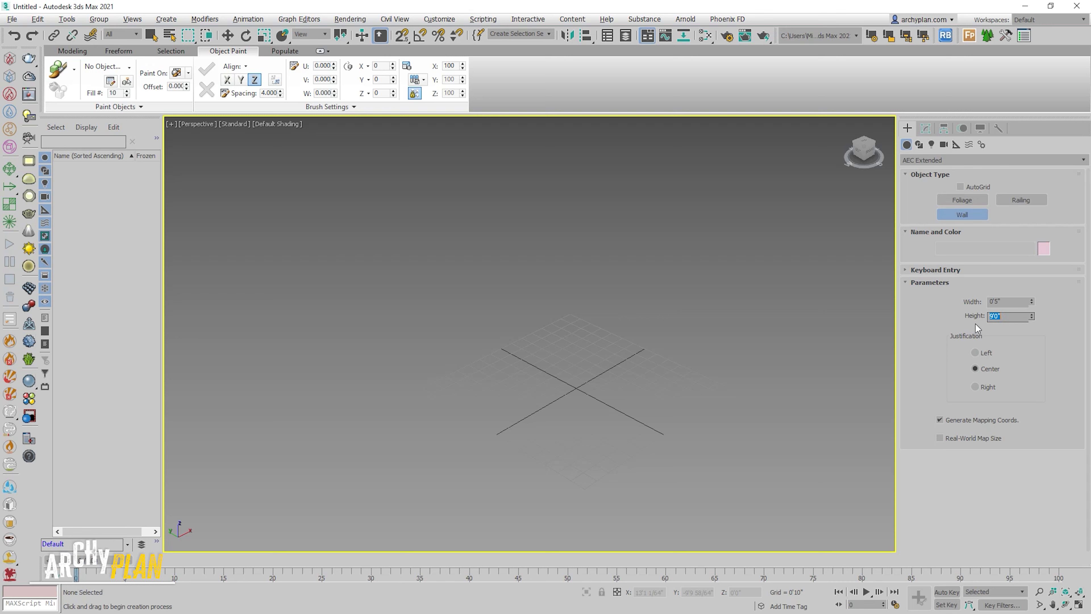
Draw Wall001 as two segments meeting at a corner, then orbit to view it from above
left_click(429, 419)
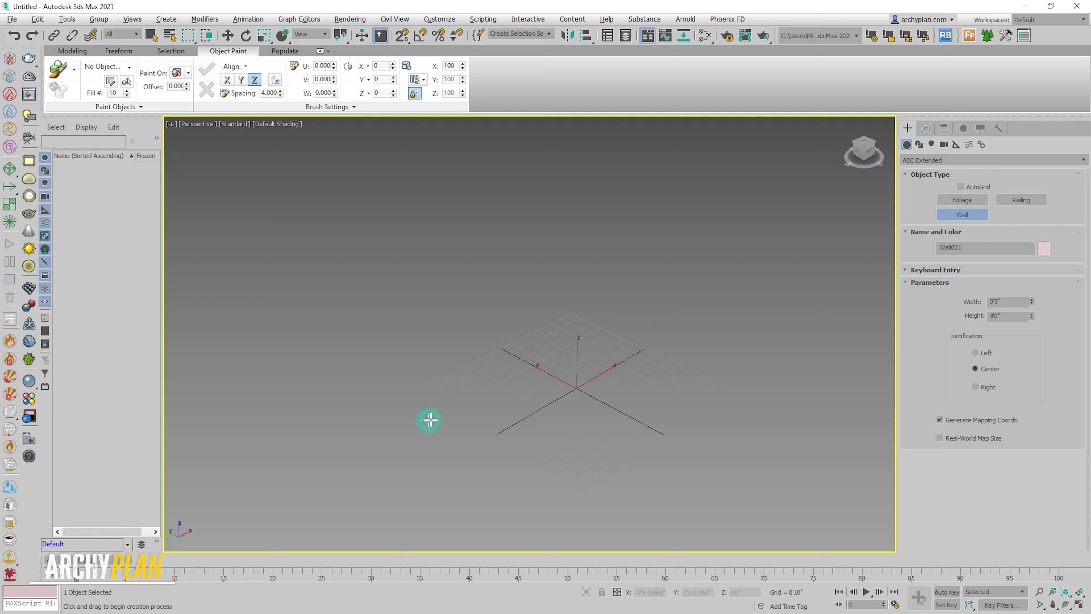
left_click(617, 318)
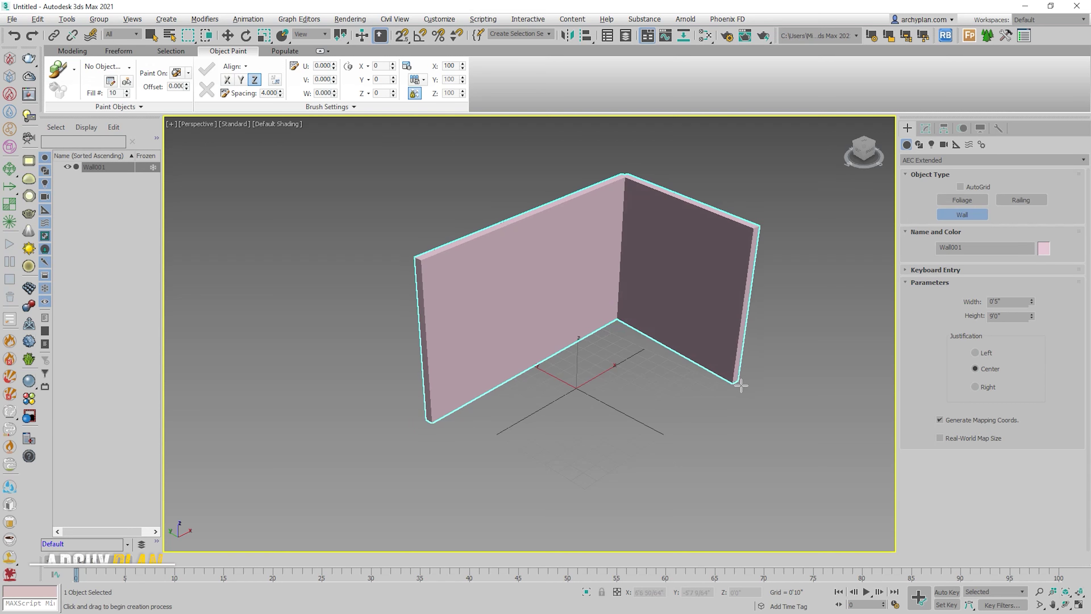
left_click(782, 235)
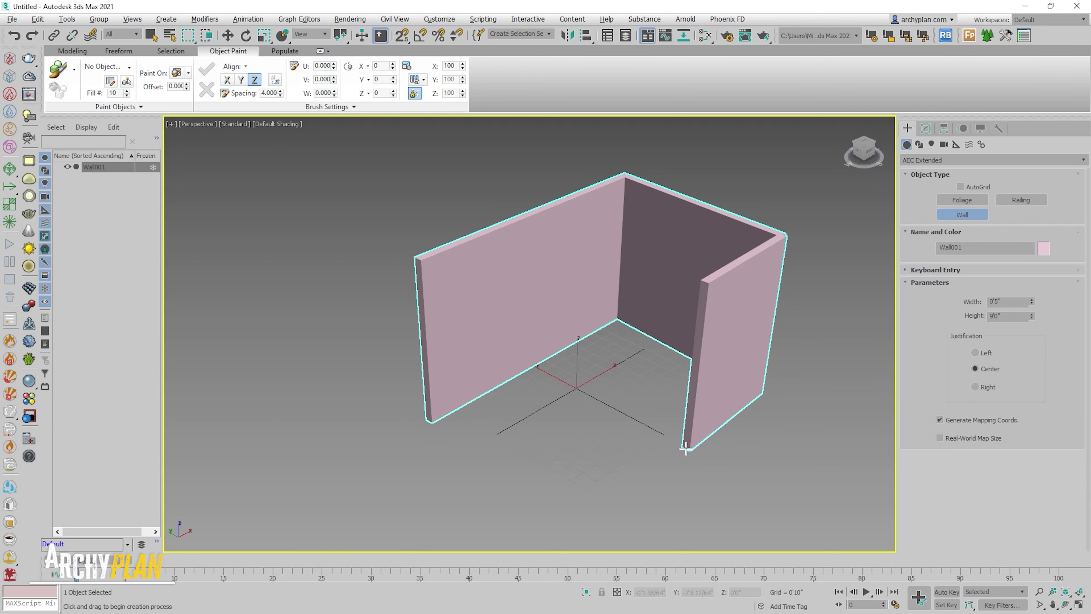
right_click(694, 450)
middle_click_drag(697, 371, 368, 358, "alt")
scroll(368, 358, "up", 3)
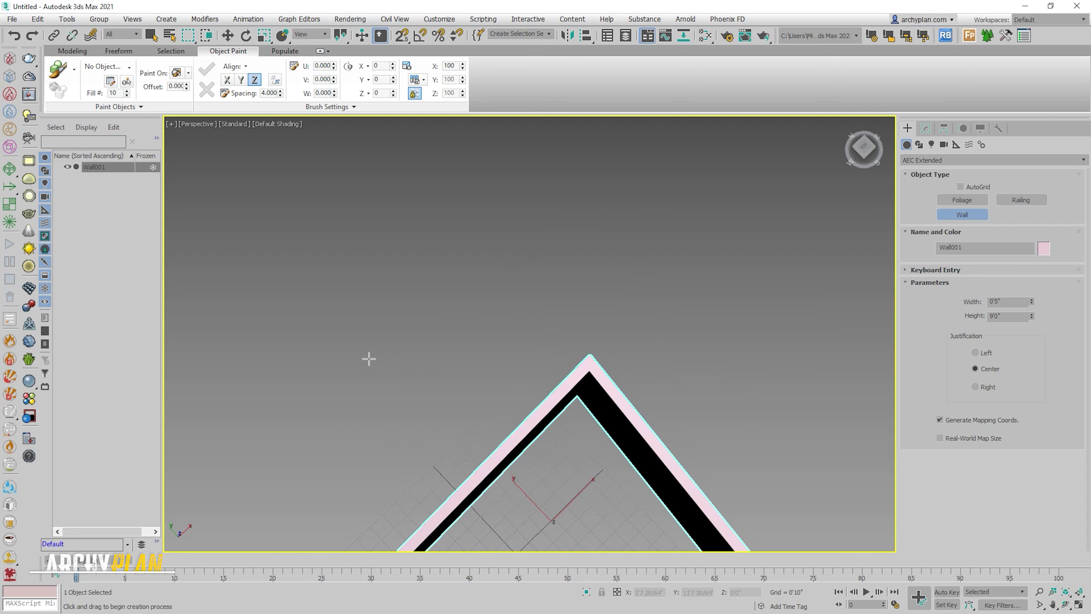
Draw Wall002 beyond the first corner with two joined segments, orbiting to see the shaded faces
left_click(347, 390)
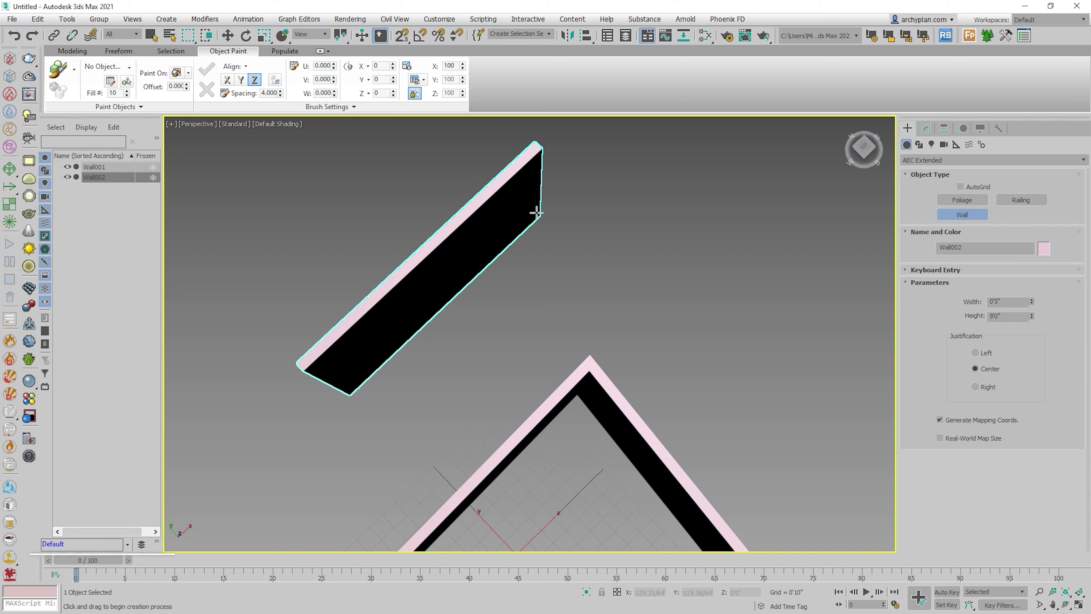
left_click(538, 212)
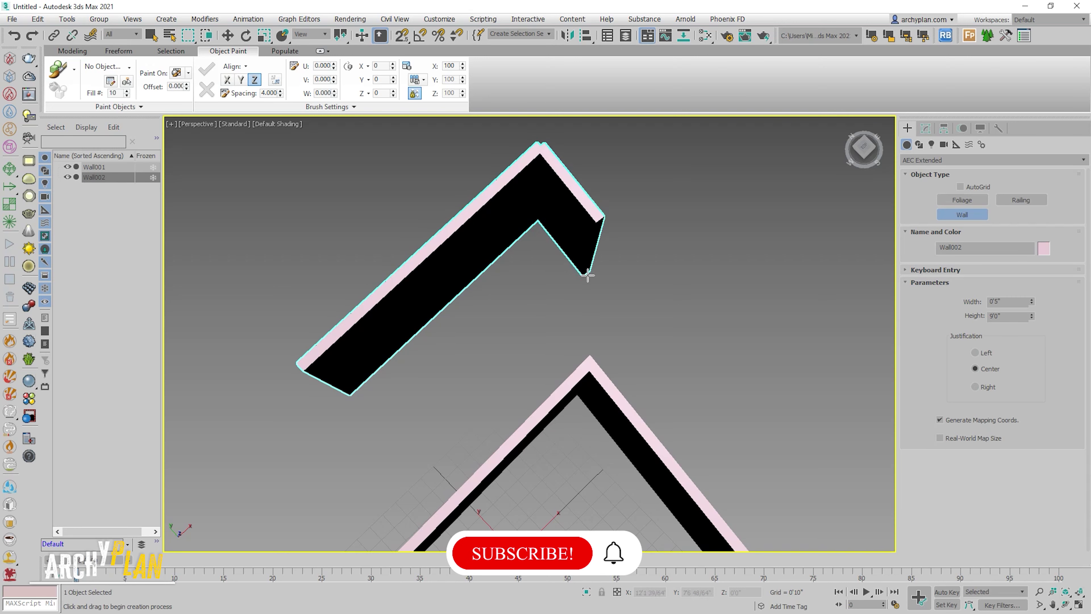
middle_click_drag(590, 321, 590, 382, "alt")
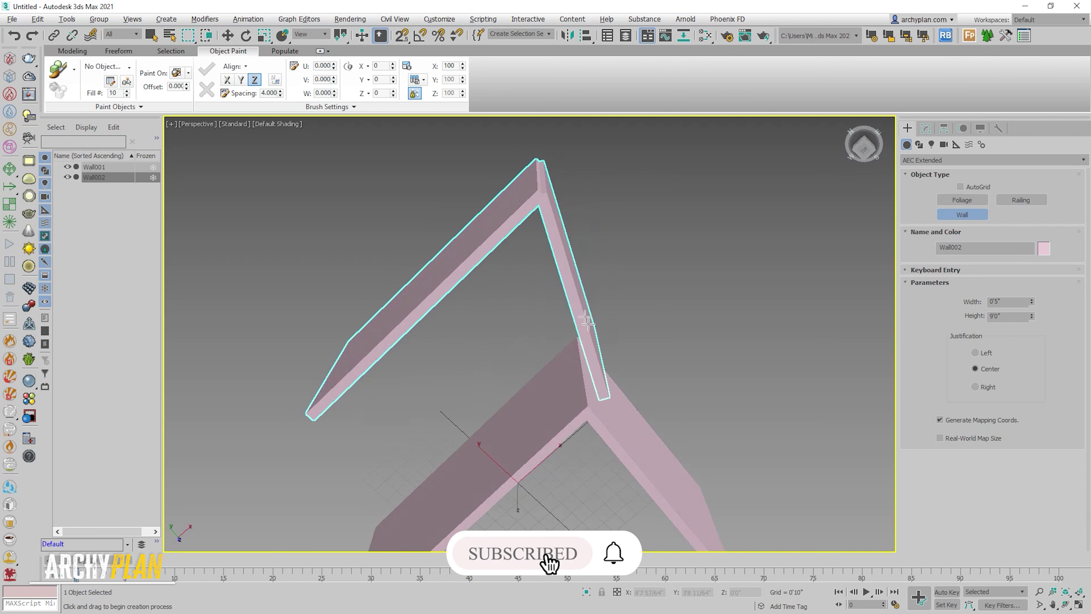
scroll(552, 213, "up", 3)
middle_click_drag(551, 214, 551, 232, "alt")
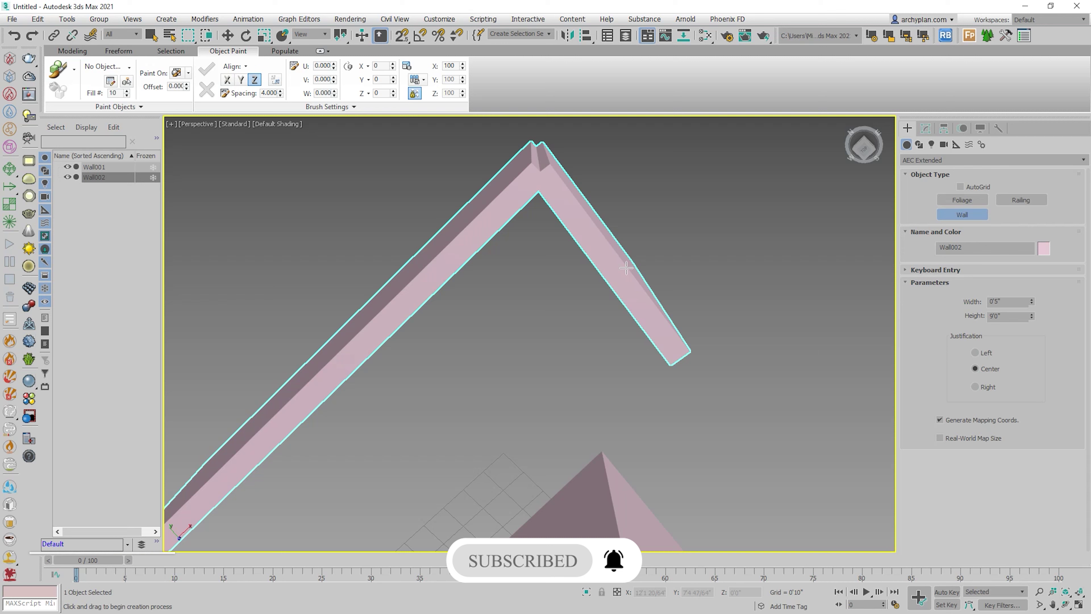
left_click(627, 268)
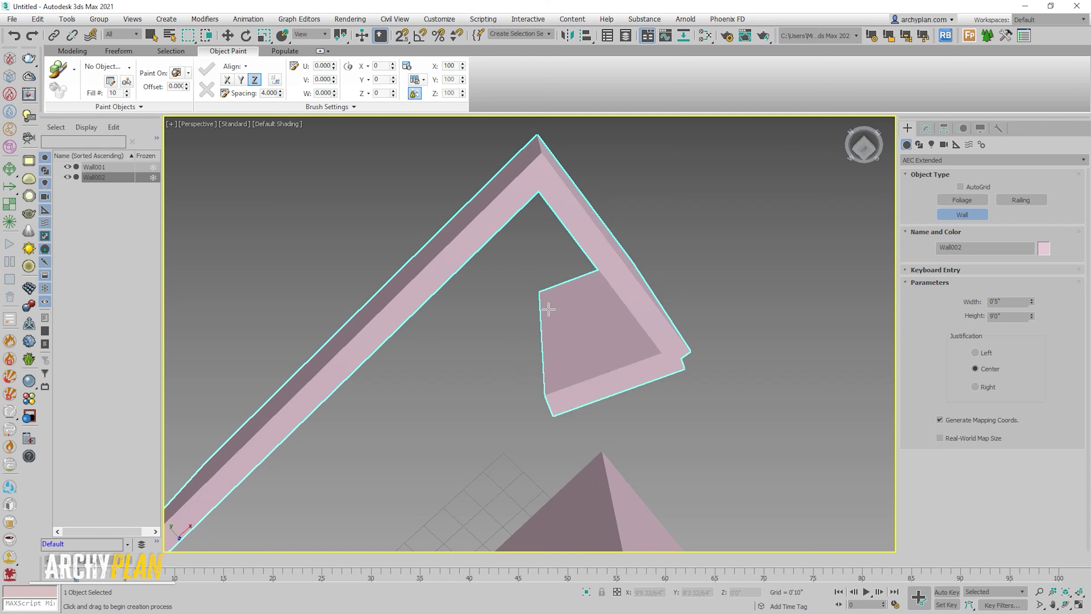
right_click(610, 258)
middle_click_drag(610, 259, 577, 287, "alt")
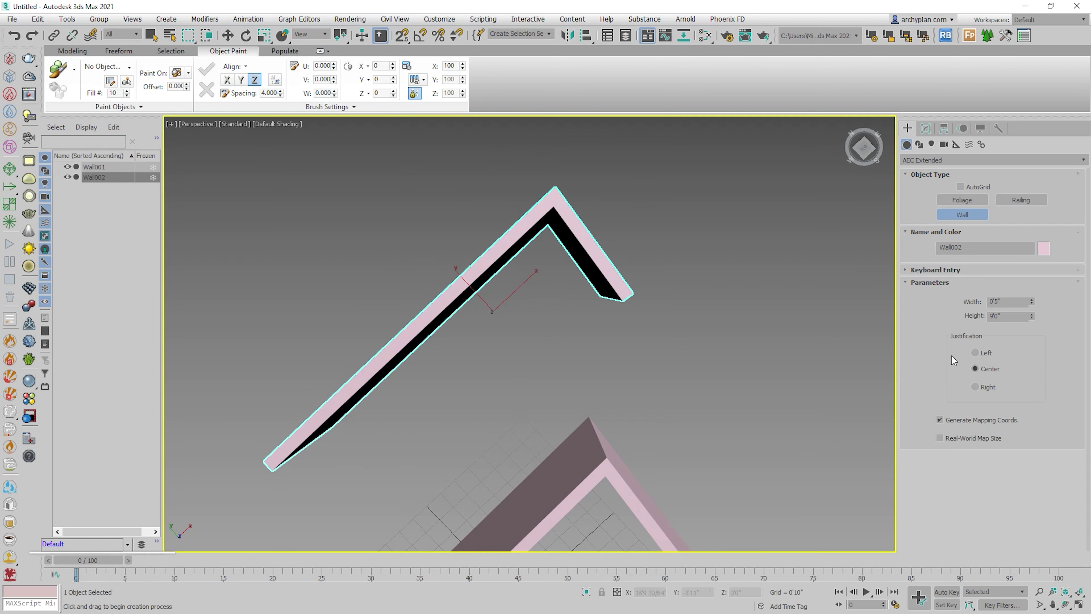
Switch to the Top view and pan it to frame the walls
mouse_move(873, 378)
middle_mouse_down("alt")
mouse_move(607, 356)
mouse_move(623, 375)
mouse_move(592, 368)
middle_mouse_up("alt")
key("t")
middle_click_drag(656, 281, 680, 409)
scroll(616, 302, "down", 3)
middle_click_drag(589, 324, 458, 384)
scroll(542, 348, "up", 3)
Draw a straight Wall003 in plan and set its justification to Left
left_click(335, 298)
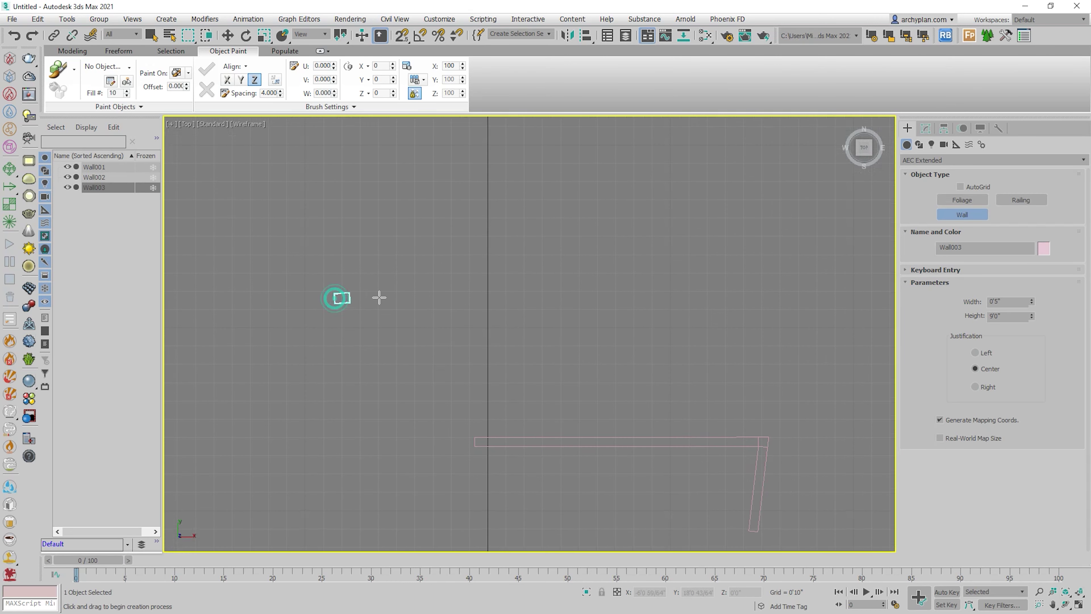
scroll(451, 299, "up", 4)
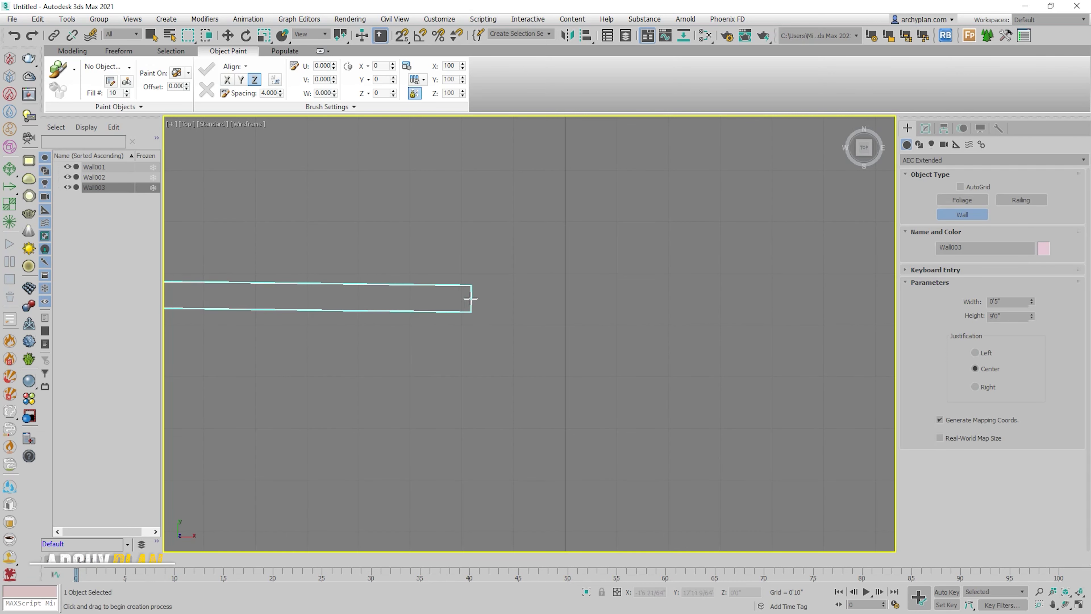
scroll(537, 295, "down", 1)
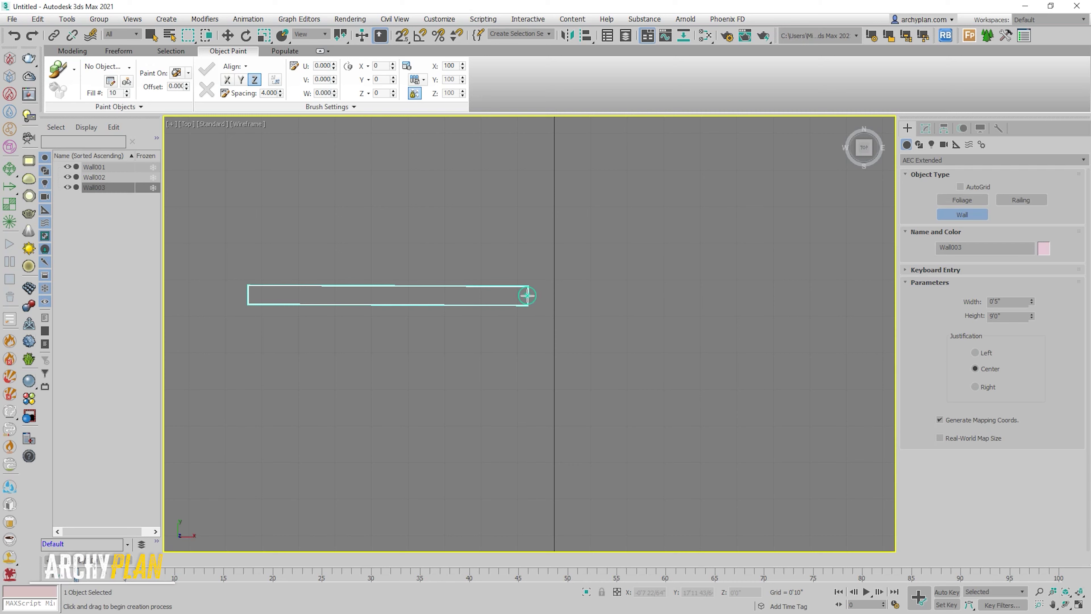
right_click(529, 296)
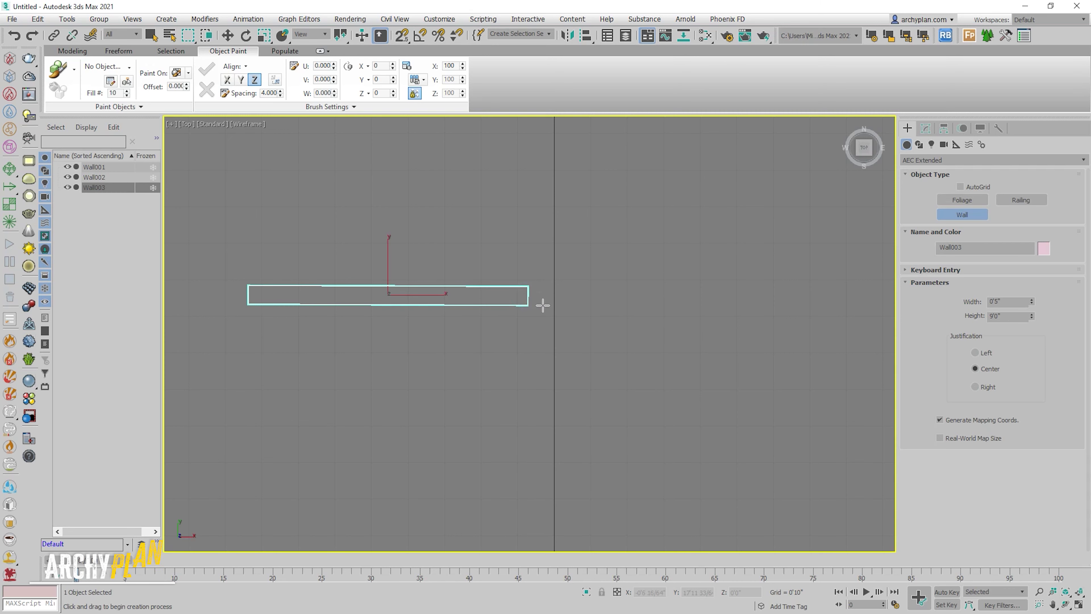
left_click(977, 354)
middle_click_drag(404, 375, 464, 377)
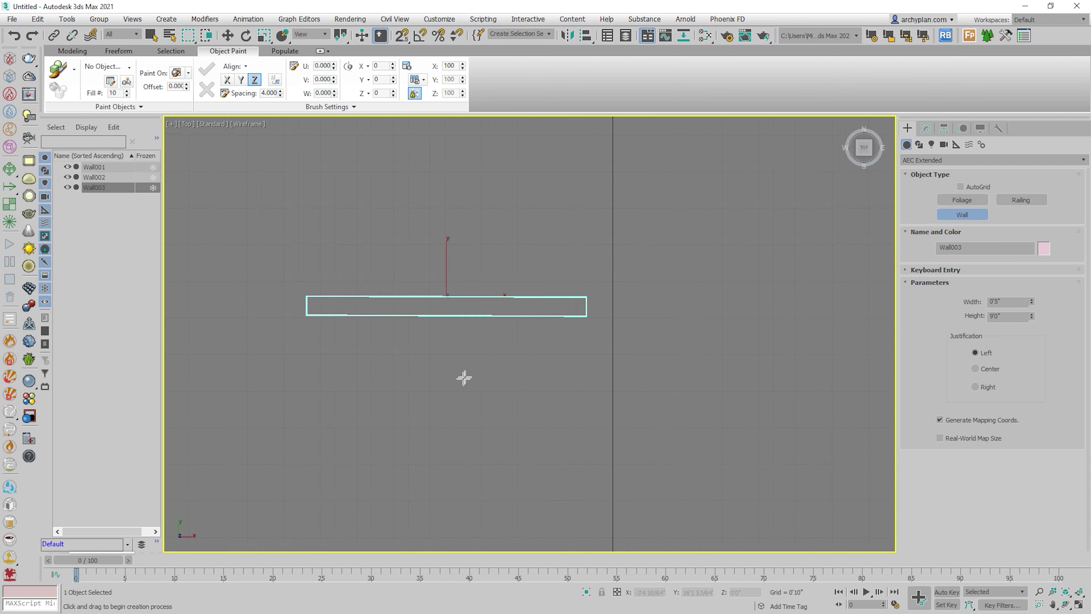
Draw a fourth wall, Wall004, below the first and set its justification to Center
left_click(304, 402)
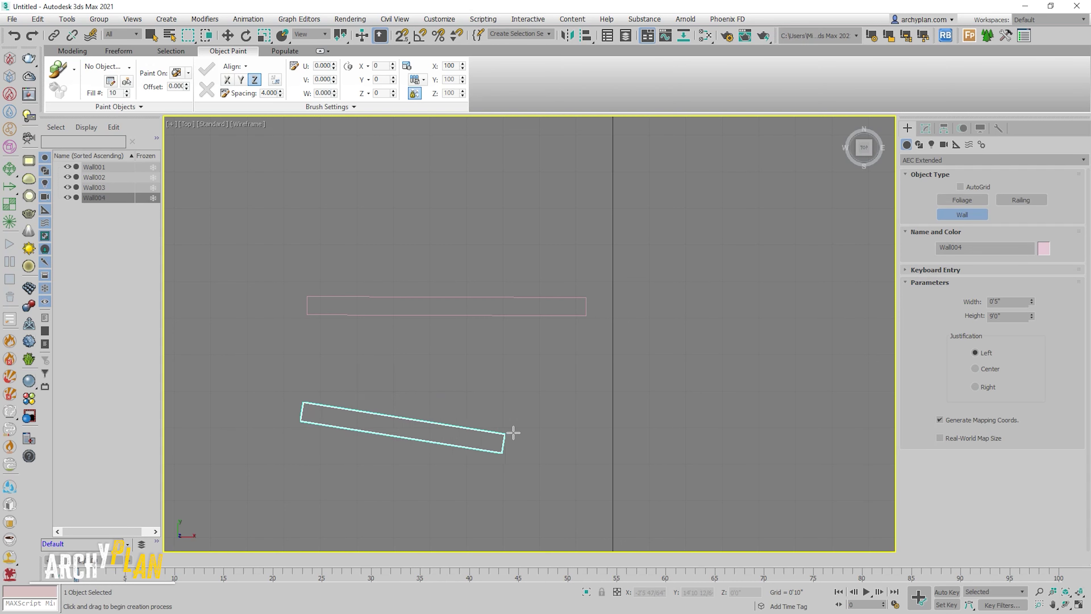
left_click(589, 421)
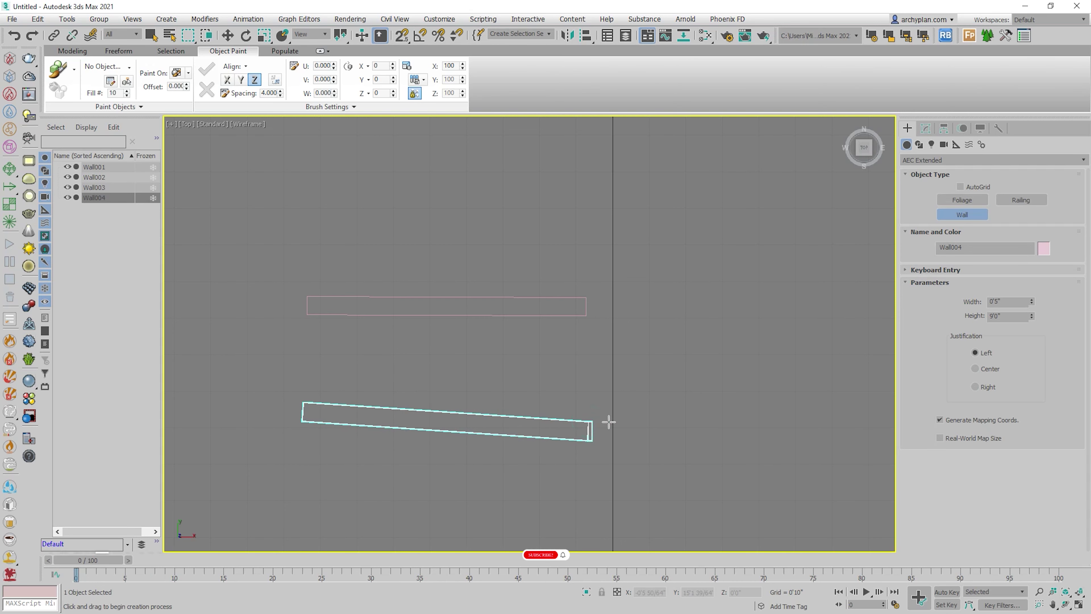
right_click(748, 383)
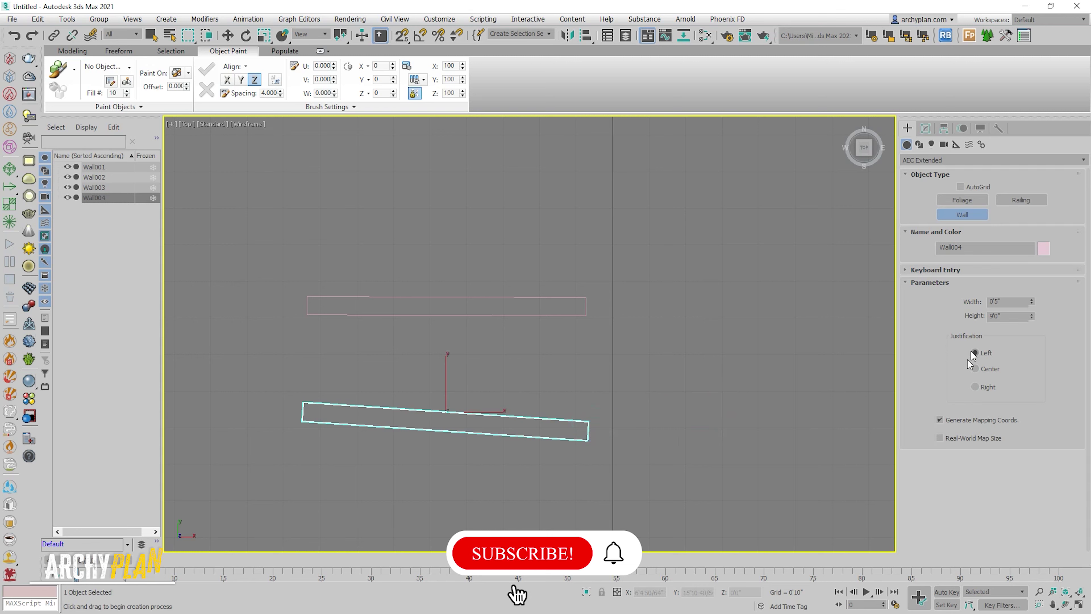
left_click(977, 368)
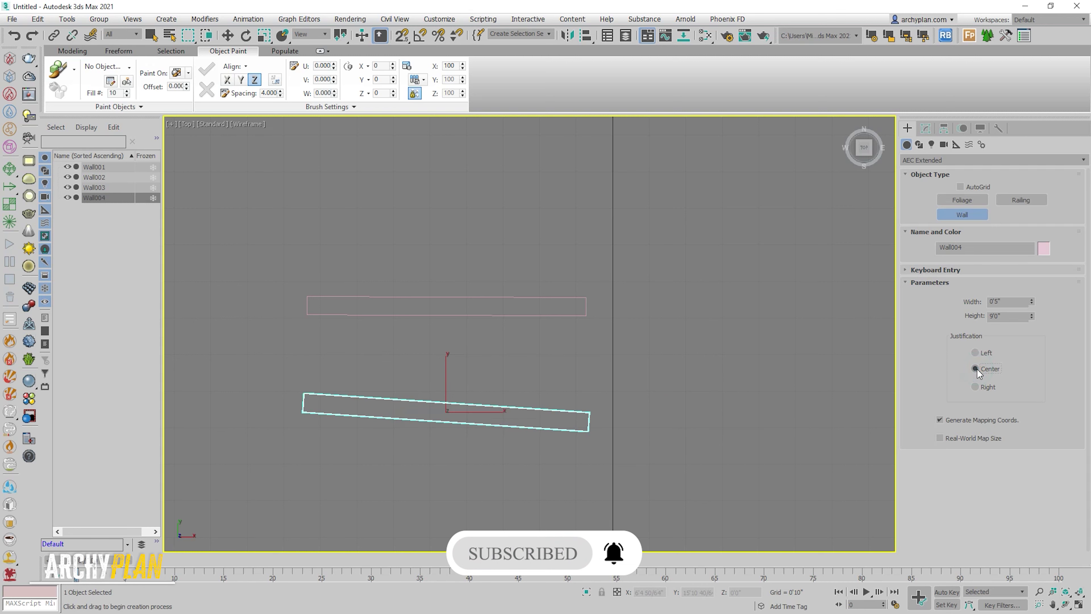
Return to Perspective, orbit to inspect the wall heights, and select all walls
scroll(574, 316, "down", 5)
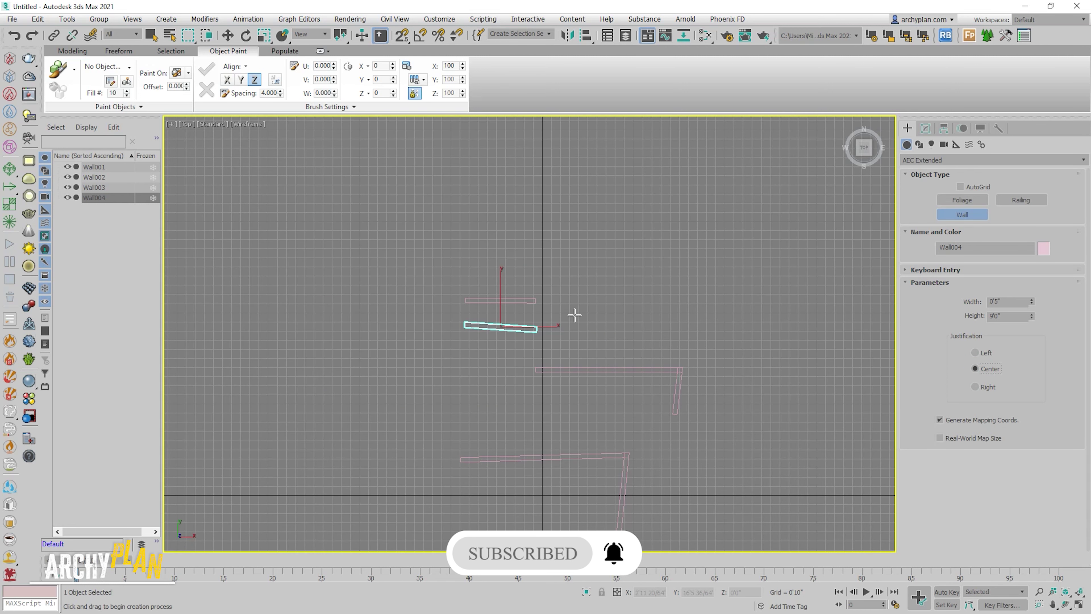
key("p")
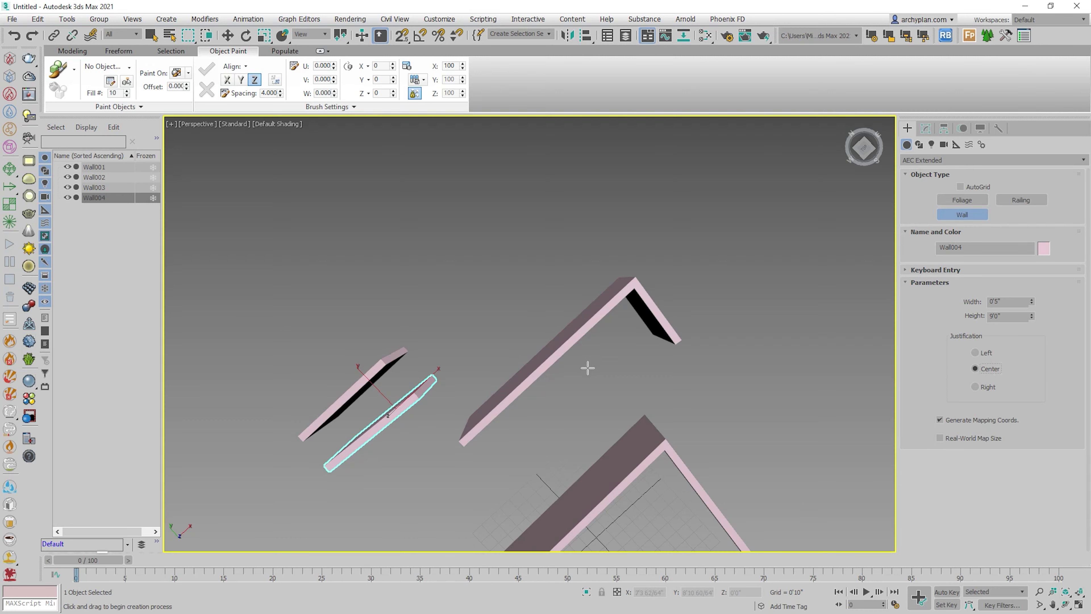
scroll(601, 385, "down", 3)
middle_click_drag(601, 385, 589, 348, "alt")
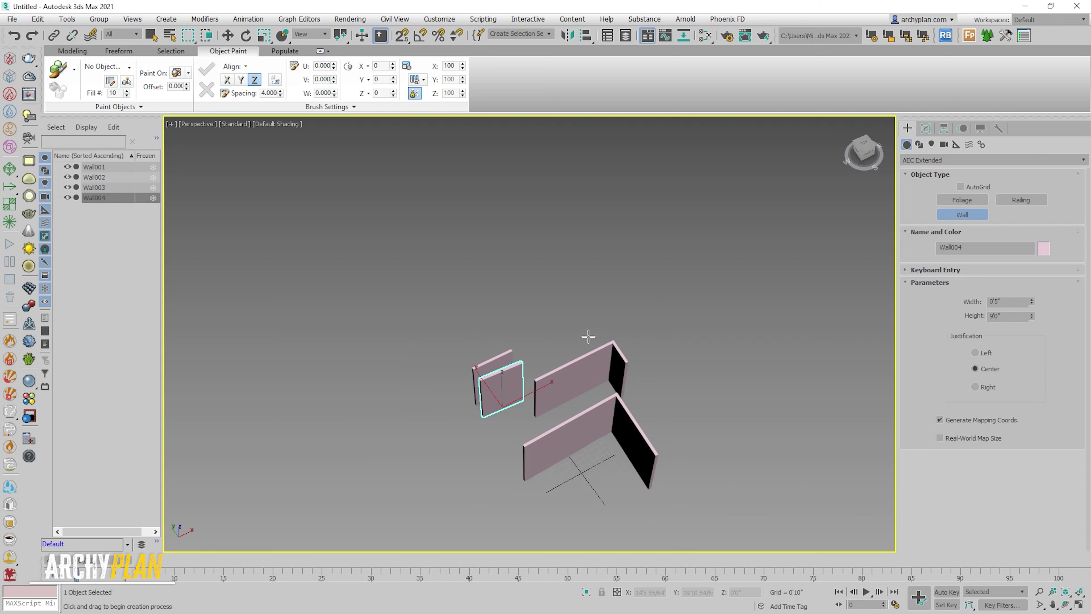
right_click(616, 342)
key("ctrl+a")
Delete all four walls and start a keyboard-entry wall with its first point at 0,0
key("Delete")
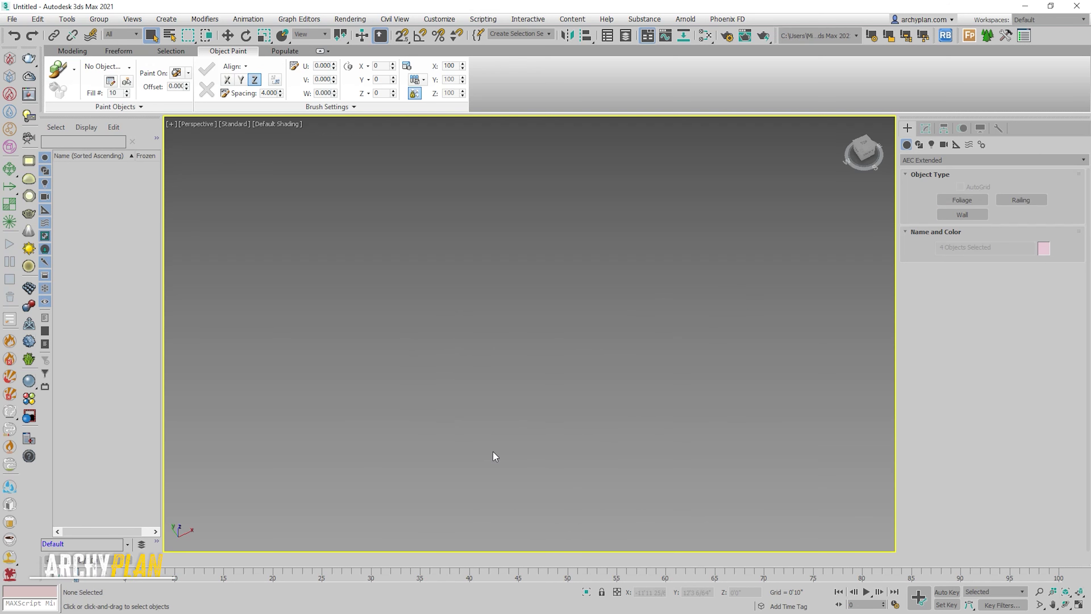
left_click(963, 213)
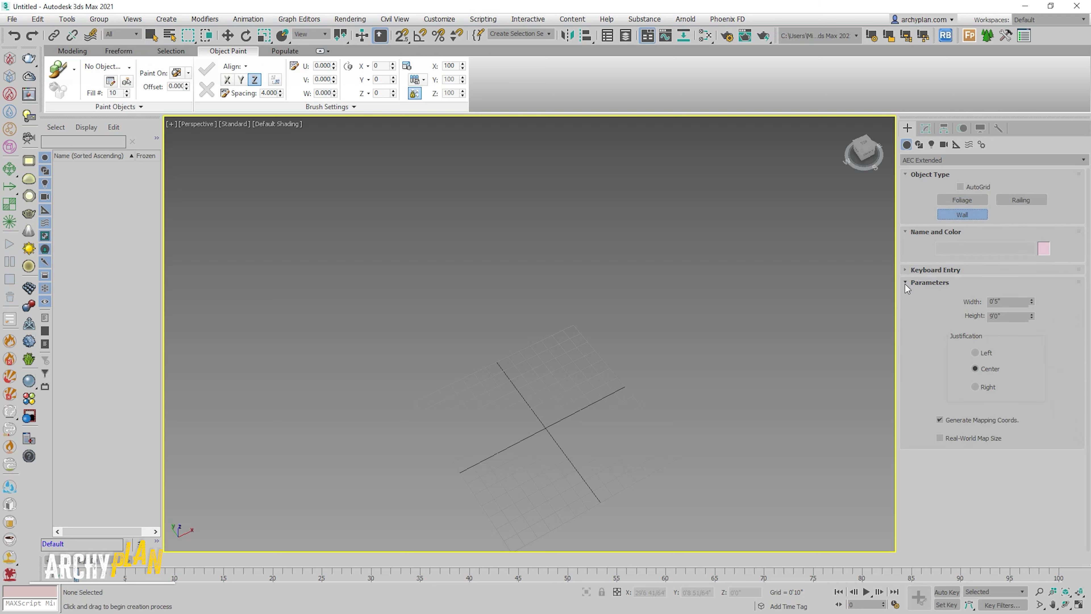
left_click(905, 283)
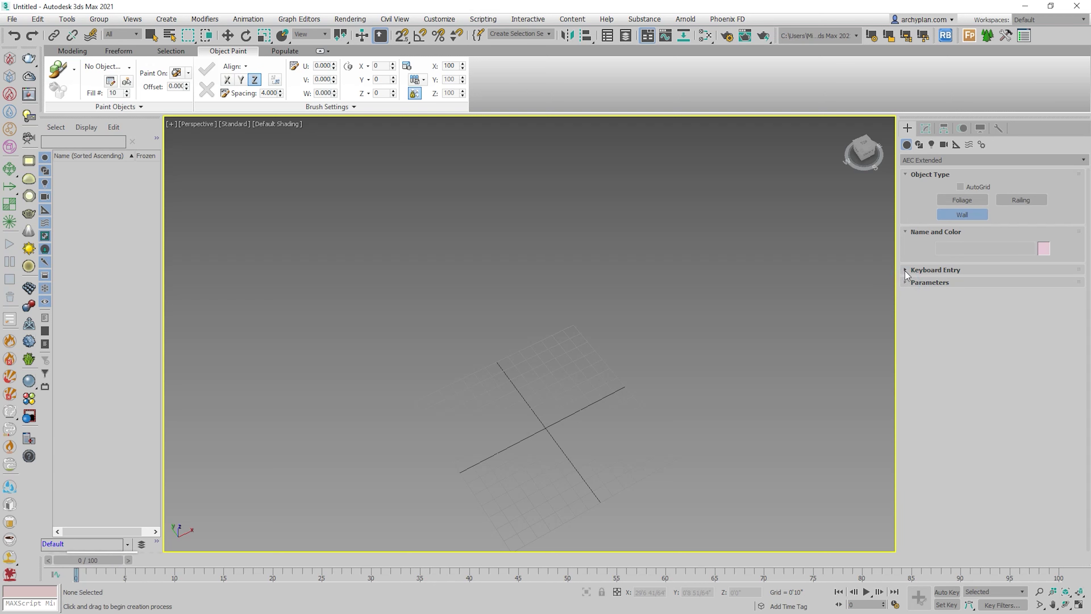
left_click(905, 271)
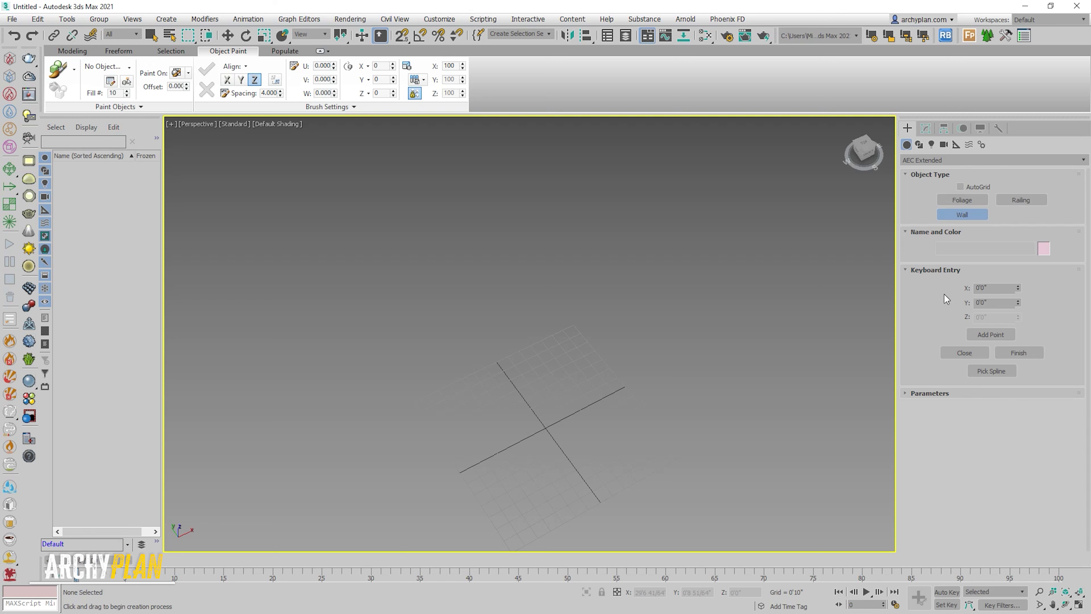
left_click(991, 336)
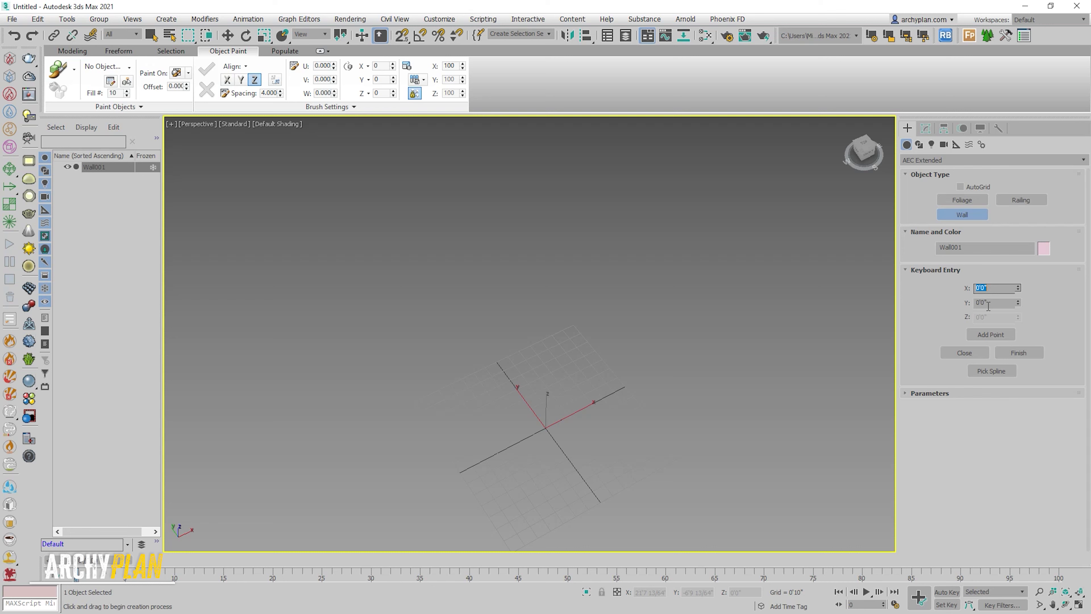
Add points at X 5' and then Y 5', and finish the L-shaped wall
left_click(993, 288)
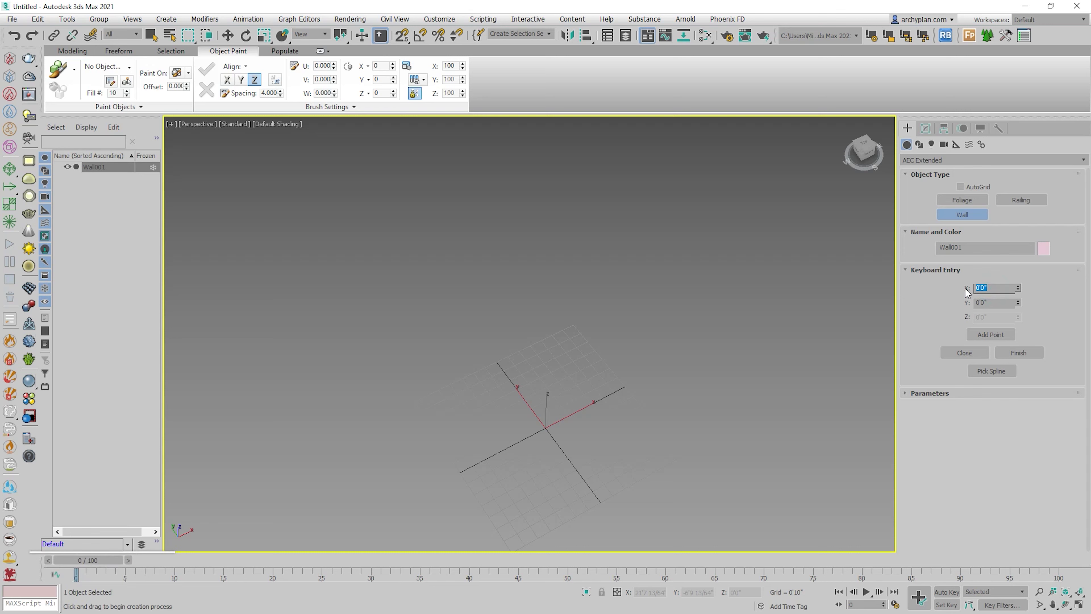
type("5")
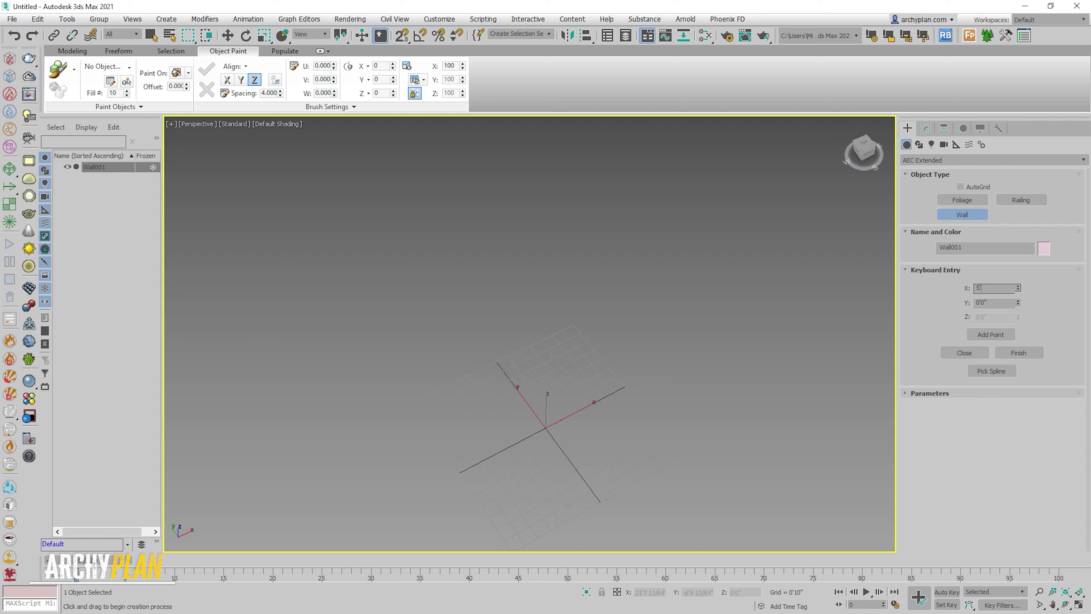
left_click(988, 336)
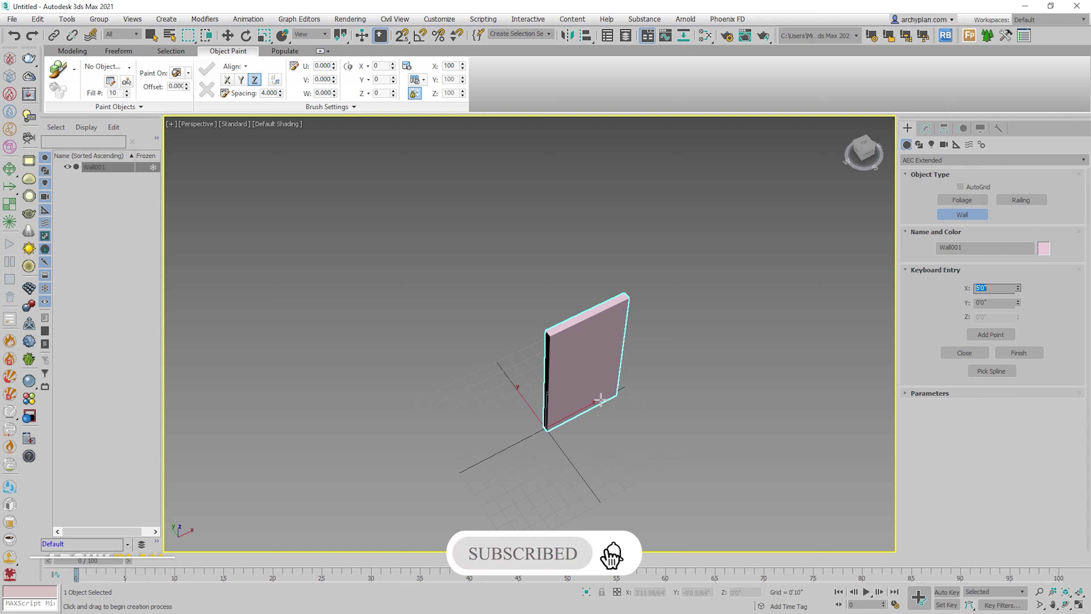
left_click(995, 304)
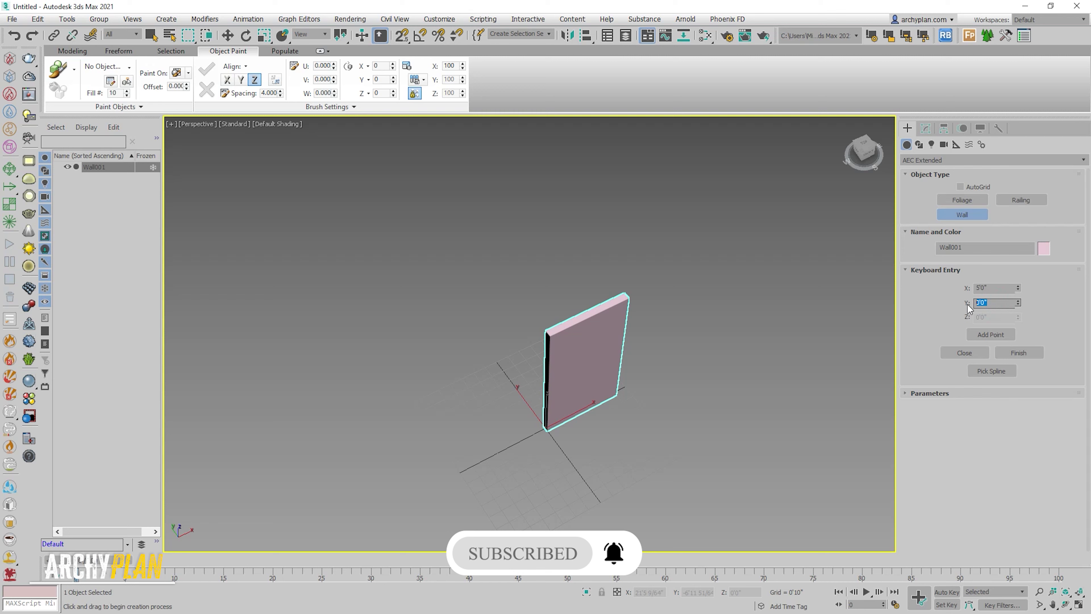
type("5'")
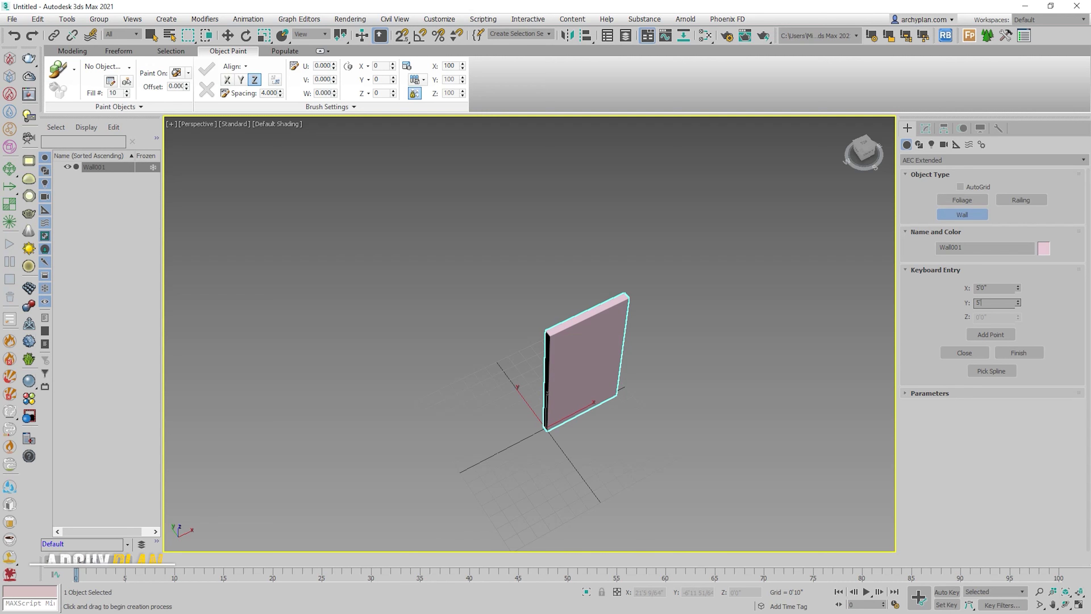
left_click(985, 336)
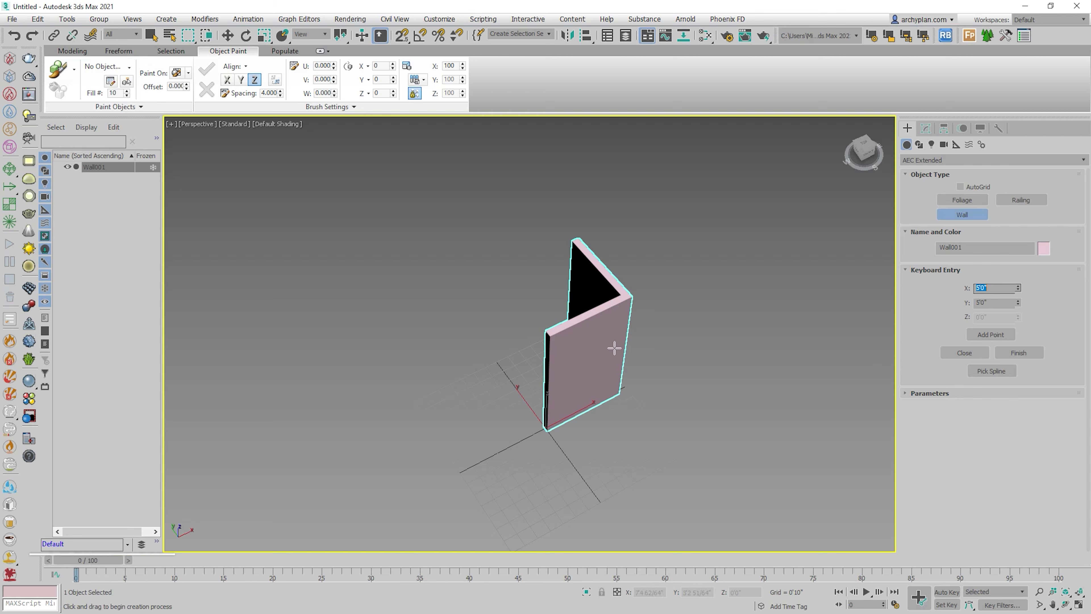
left_click(1020, 354)
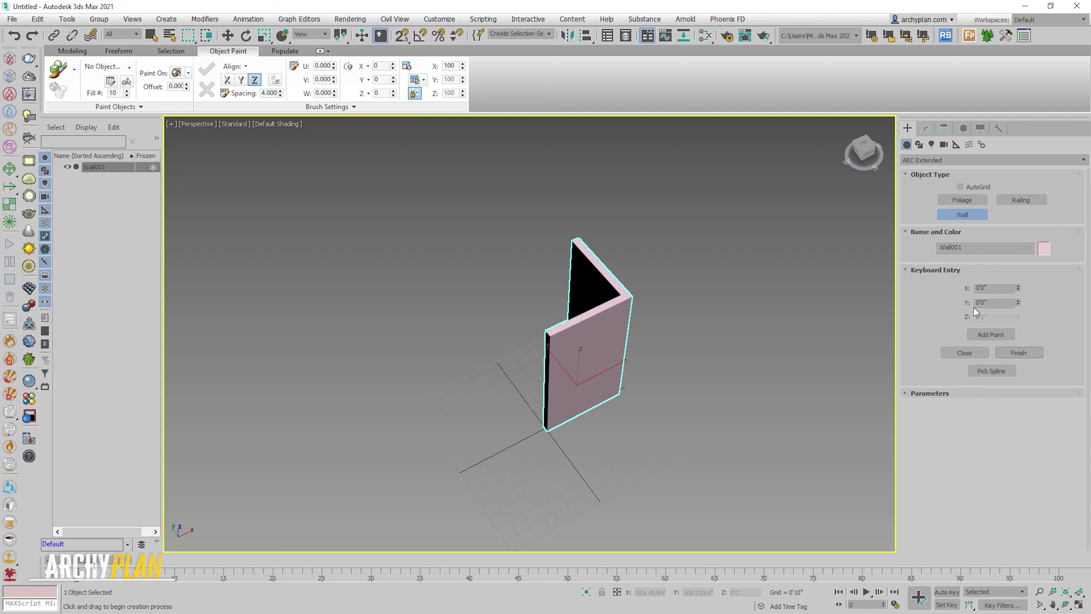
Recheck the X coordinate field, then undo to remove the L-shaped wall
left_click(988, 288)
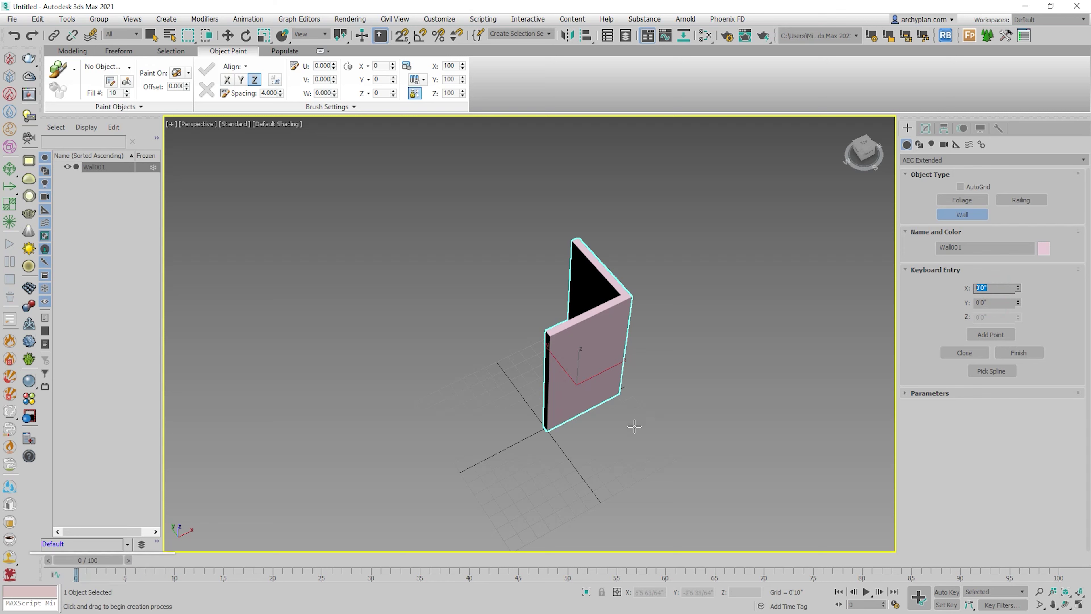
left_click(979, 288)
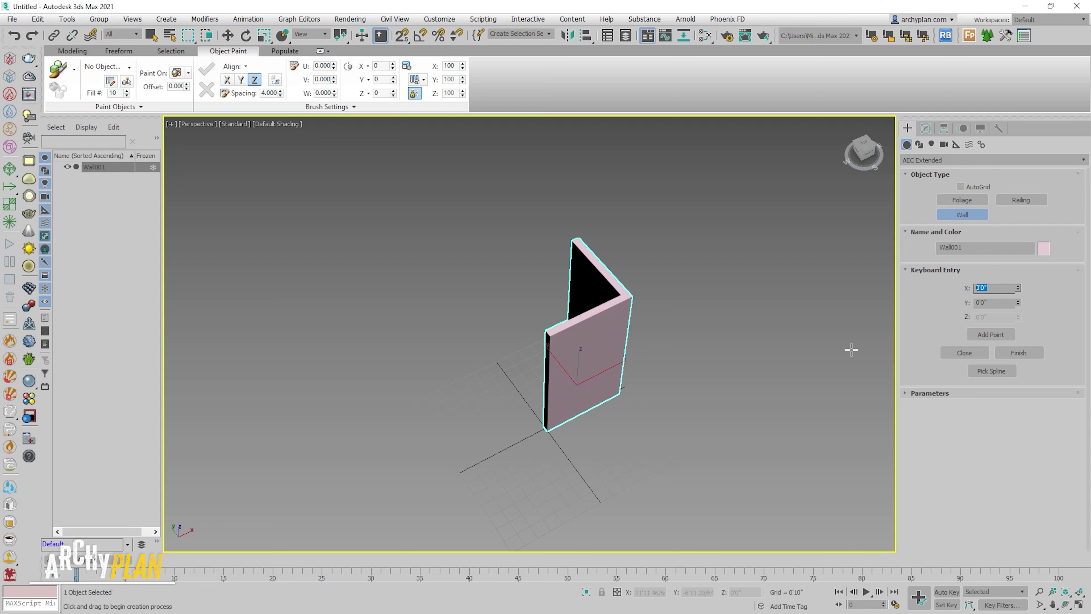
middle_click_drag(596, 346, 607, 366)
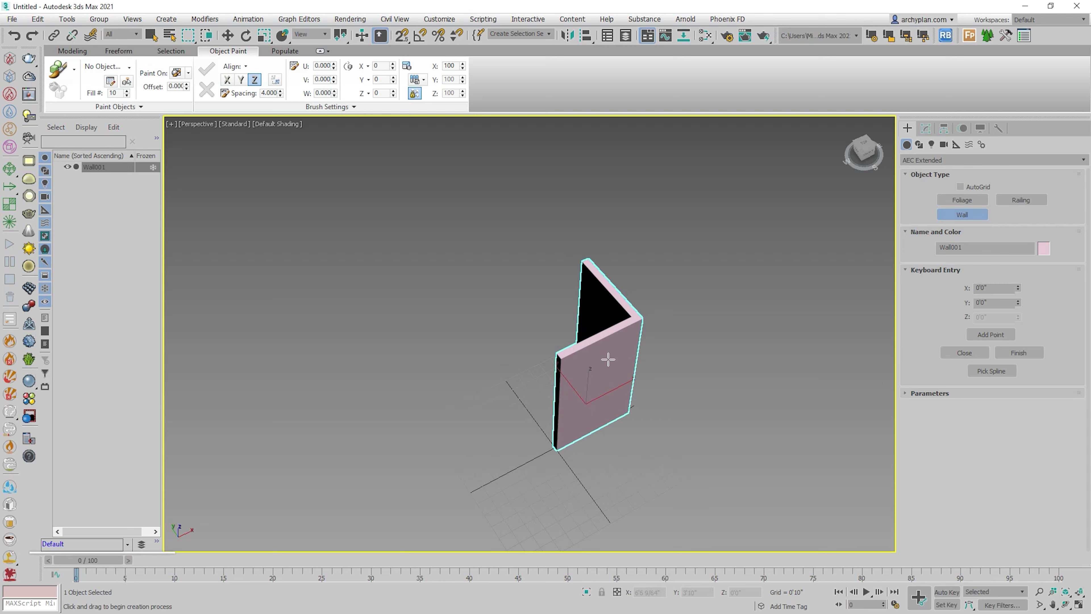
key("ctrl+z")
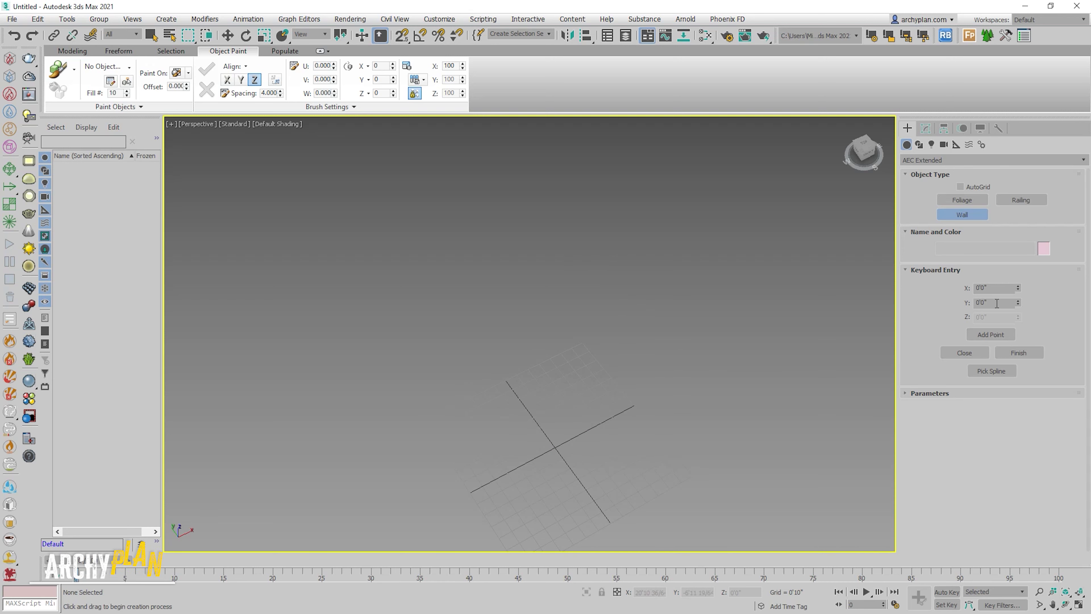
Rebuild the keyboard-entry wall from the origin with points at X 5' and Y 5'0"
left_click(991, 336)
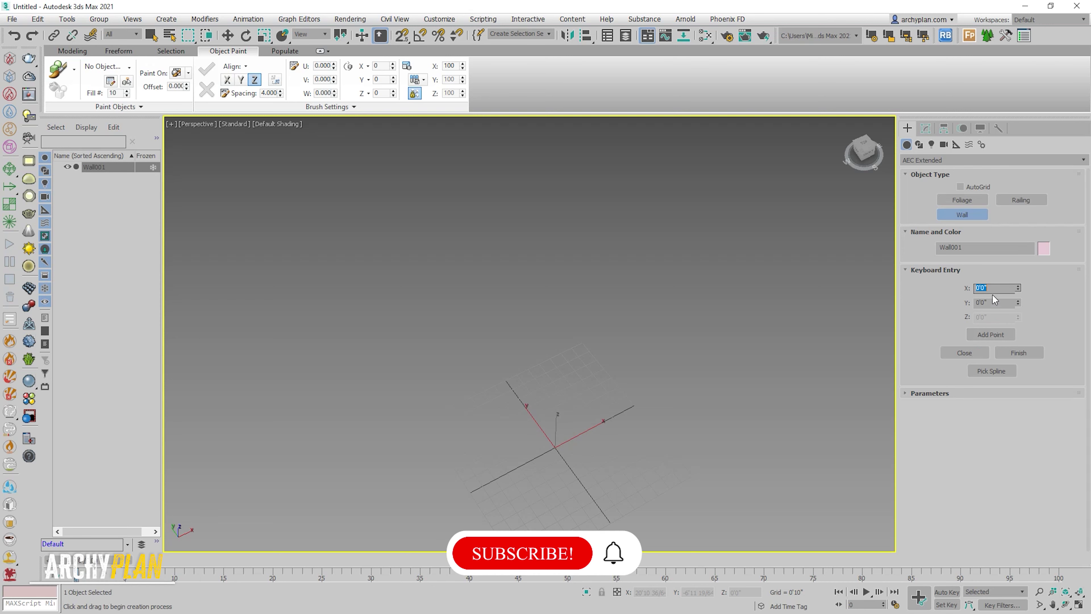
key("Return")
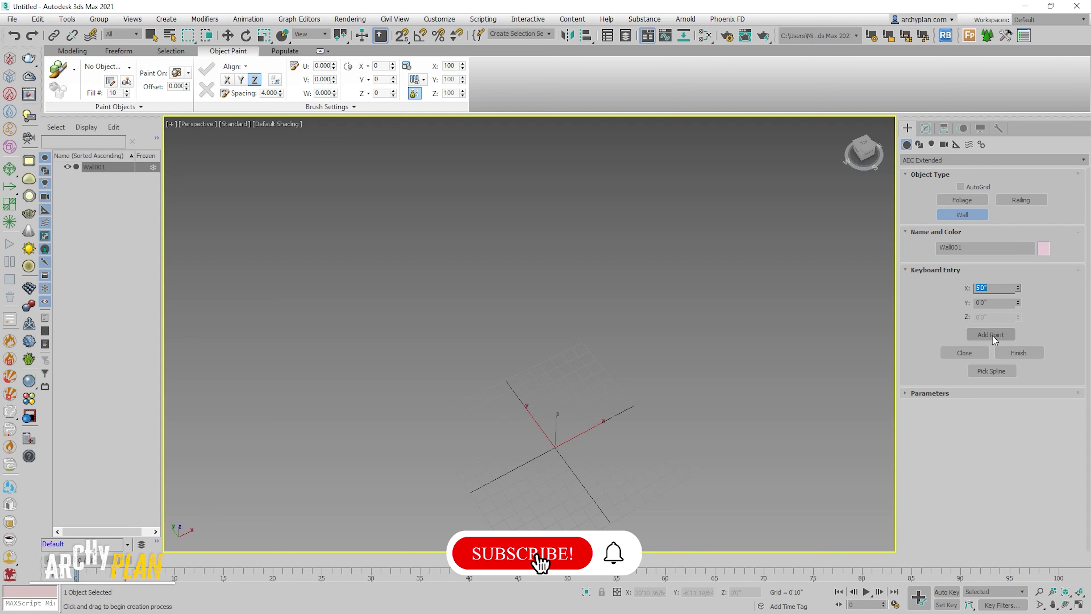
left_click(991, 335)
left_click(995, 303)
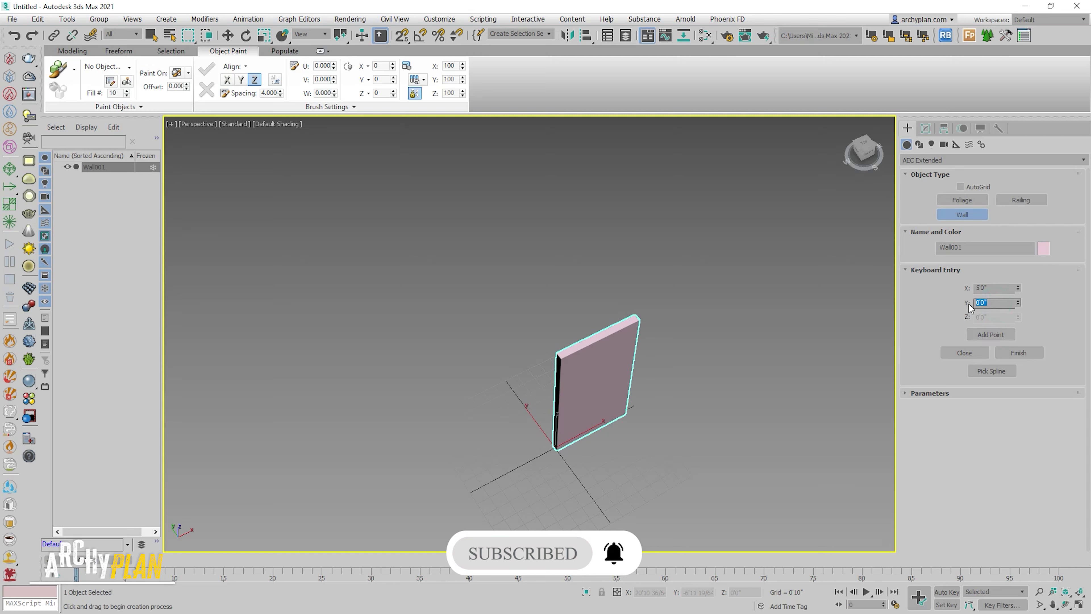
type("5")
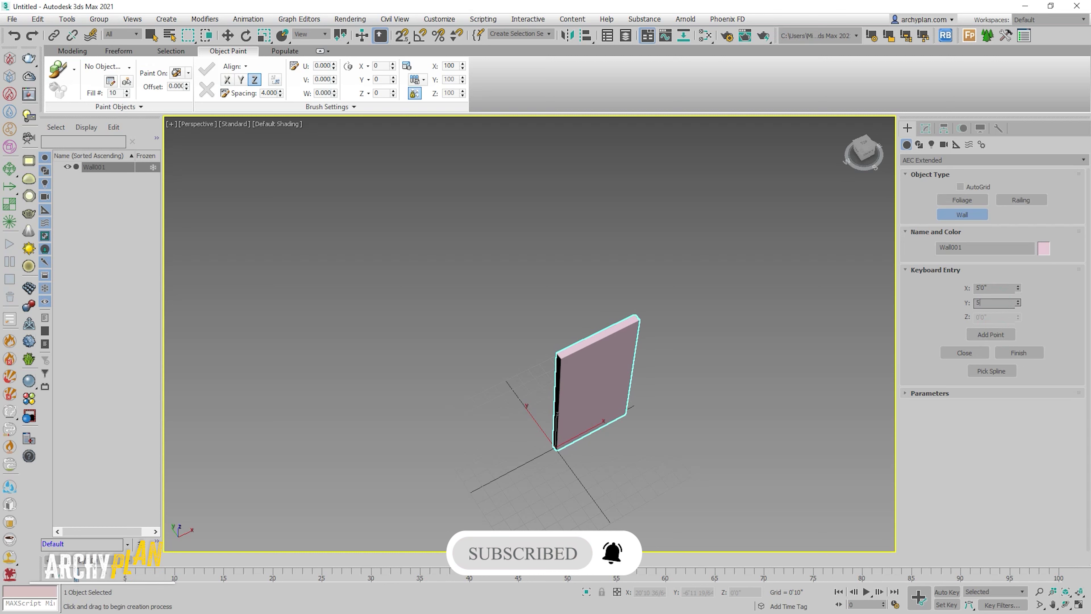
key("Return")
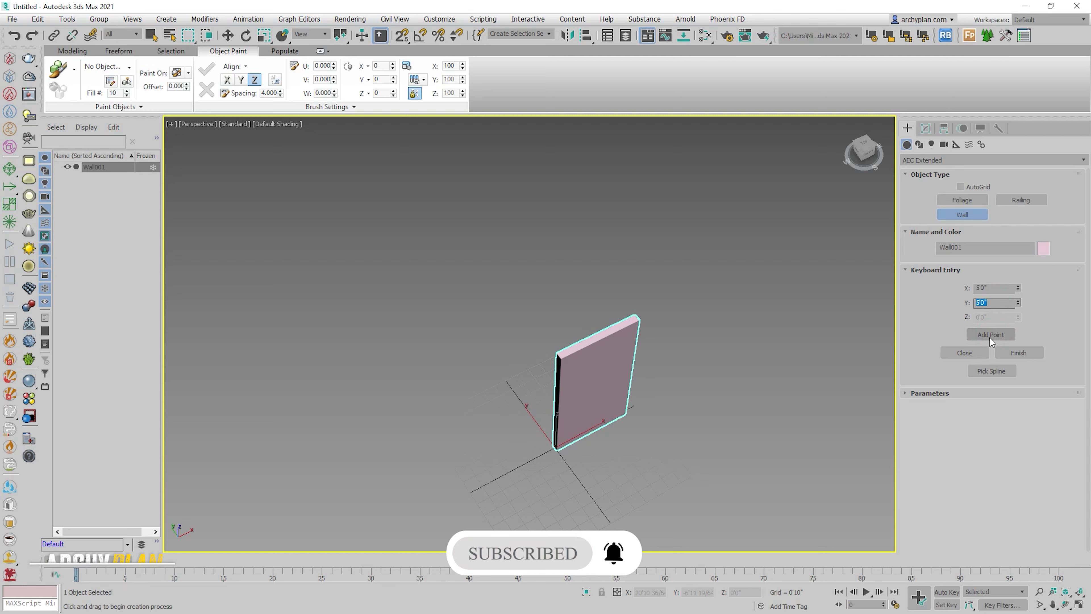
left_click(990, 335)
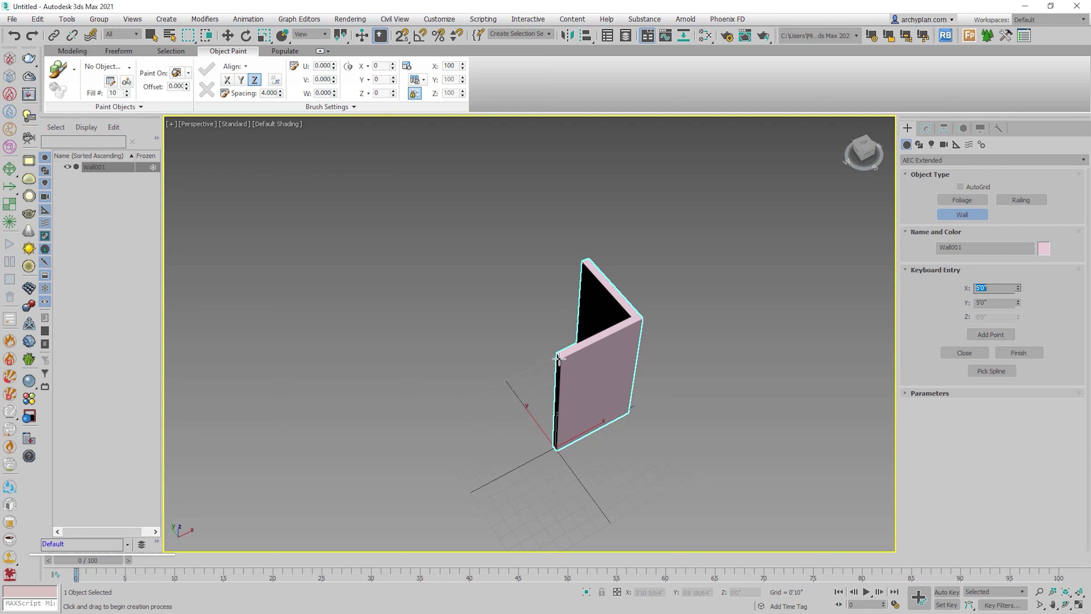
Close the wall into a triangle, orbit around it, then delete it
left_click(965, 351)
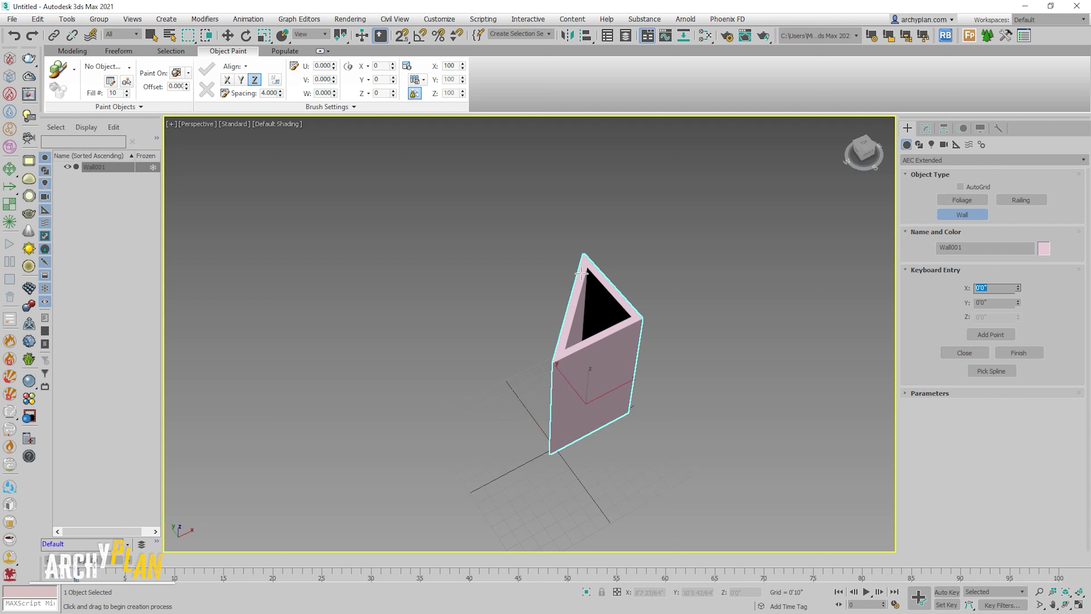
scroll(587, 297, "up", 3)
scroll(535, 451, "down", 1)
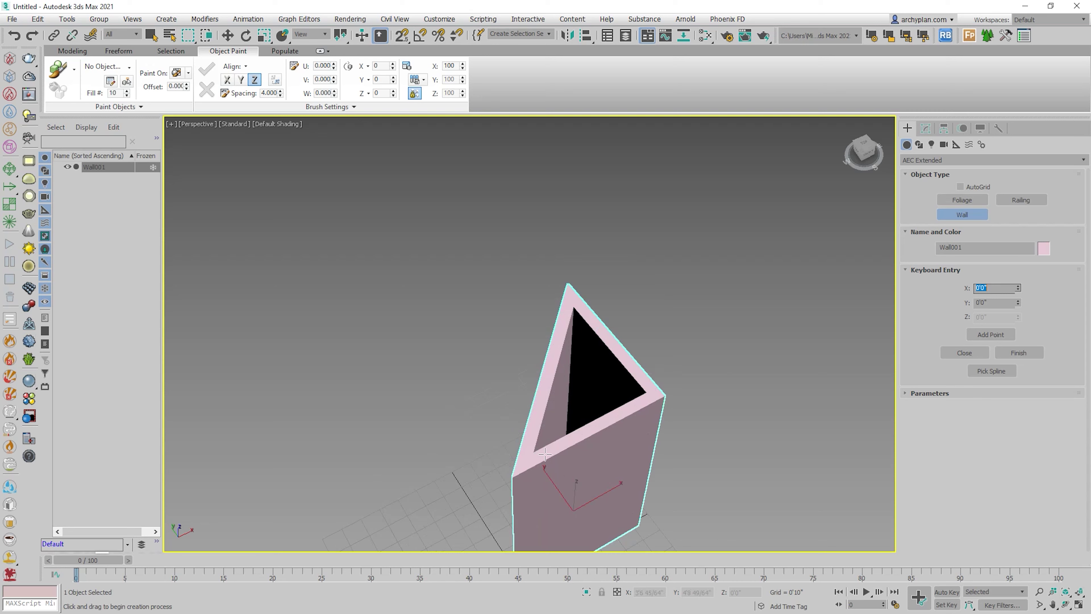
mouse_move(574, 457)
middle_mouse_down("alt")
mouse_move(635, 381)
mouse_move(753, 380)
middle_mouse_up("alt")
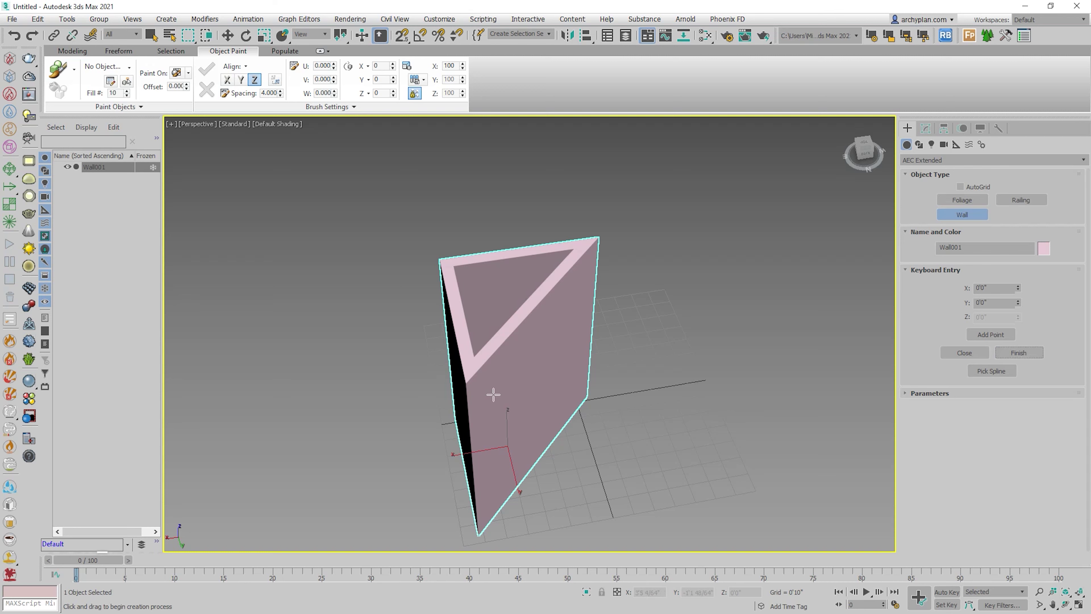
scroll(517, 394, "down", 2)
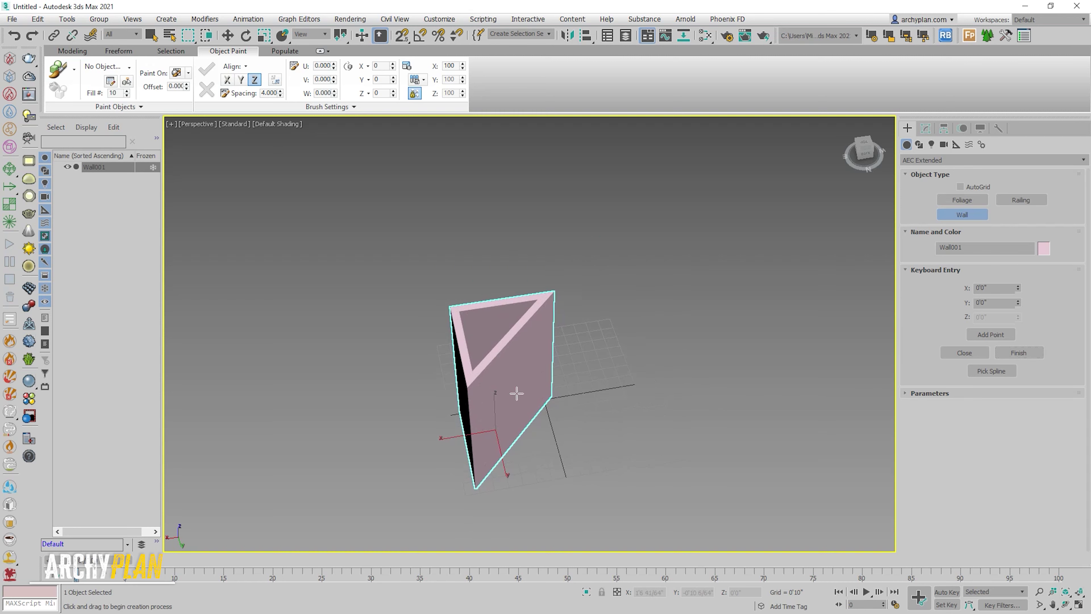
key("Delete")
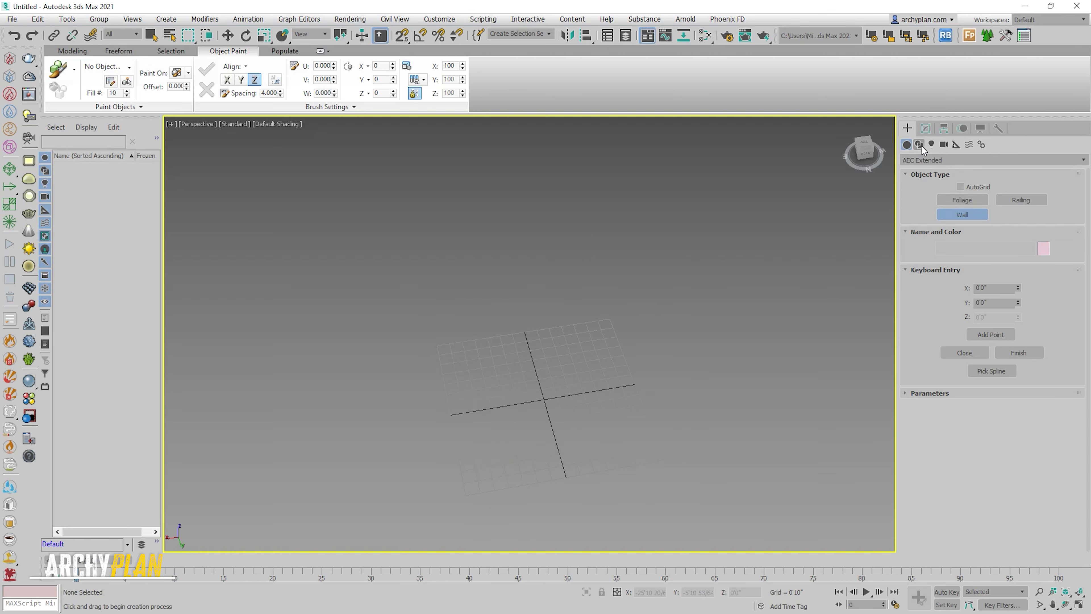
Draw a Rectangle spline around the grid centre
left_click(921, 145)
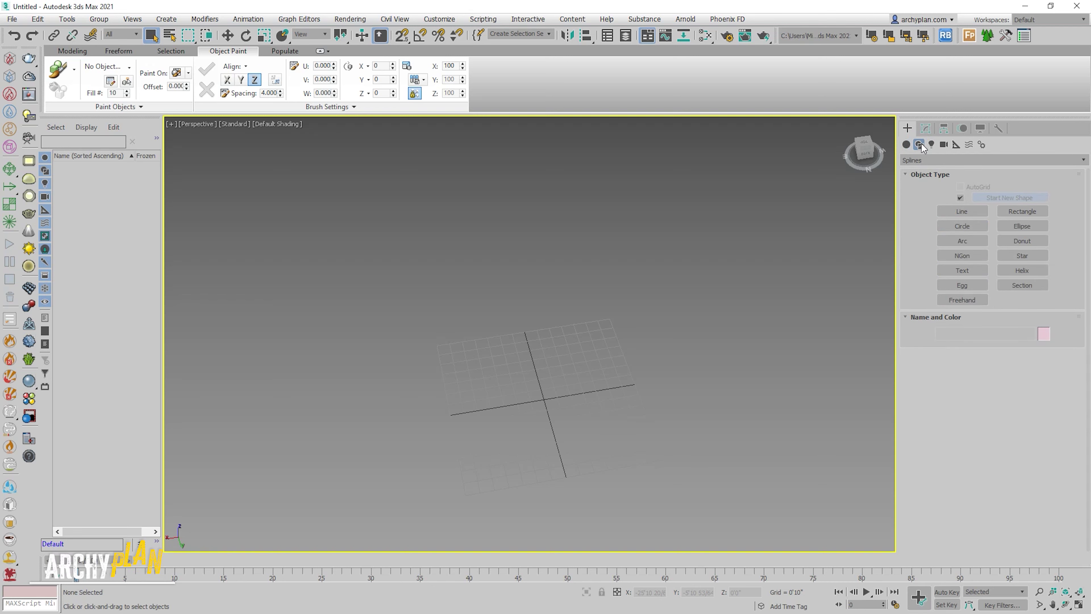
left_click(1022, 211)
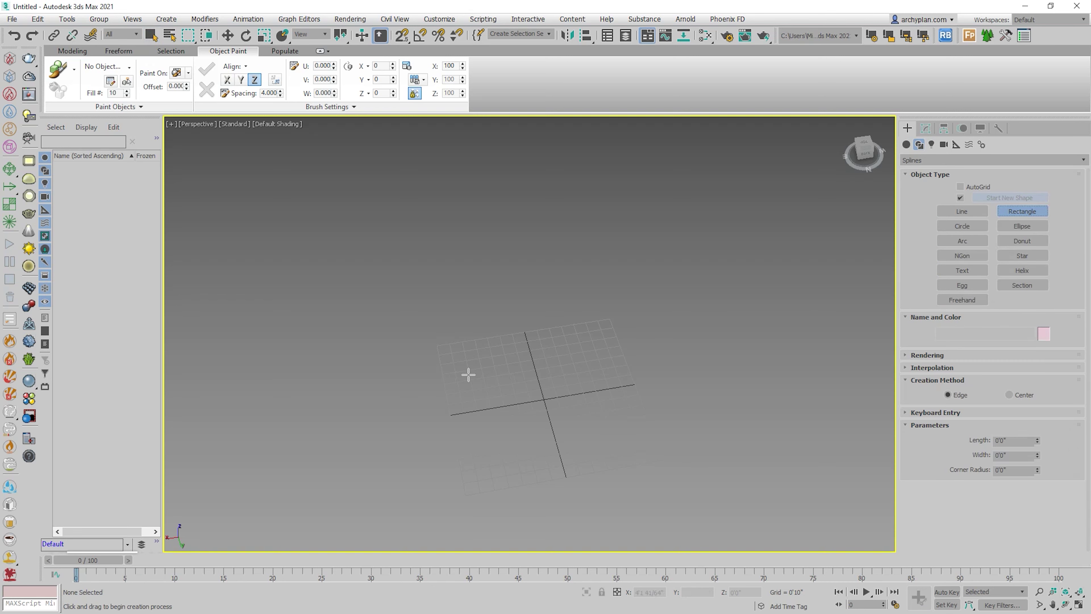
left_click_drag(438, 346, 692, 451)
Create a Wall with Pick Spline on the rectangle and open its Modify settings
left_click(906, 145)
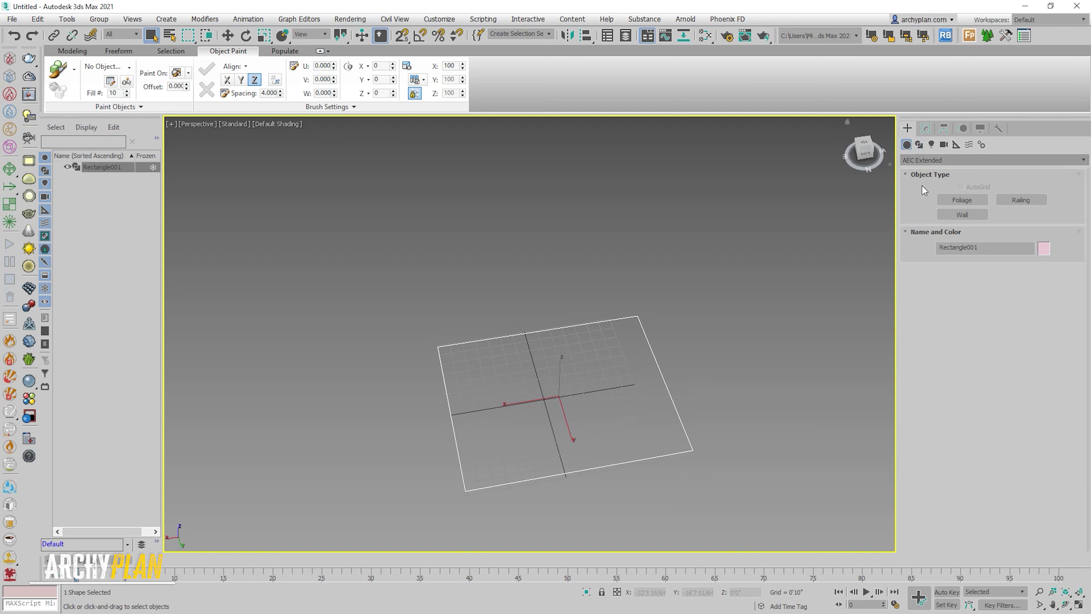
left_click(963, 214)
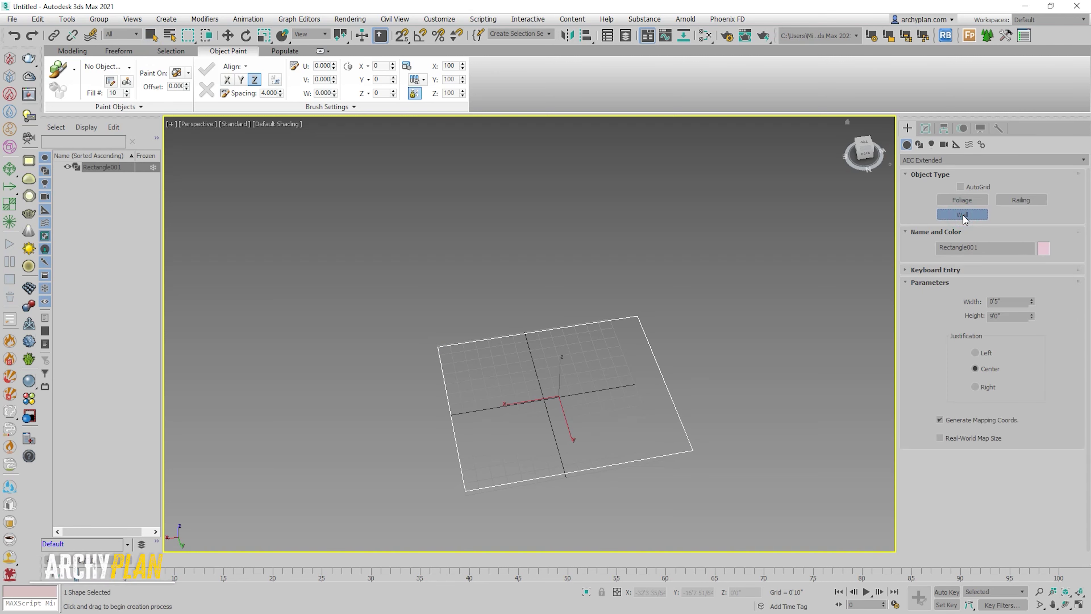
left_click(906, 270)
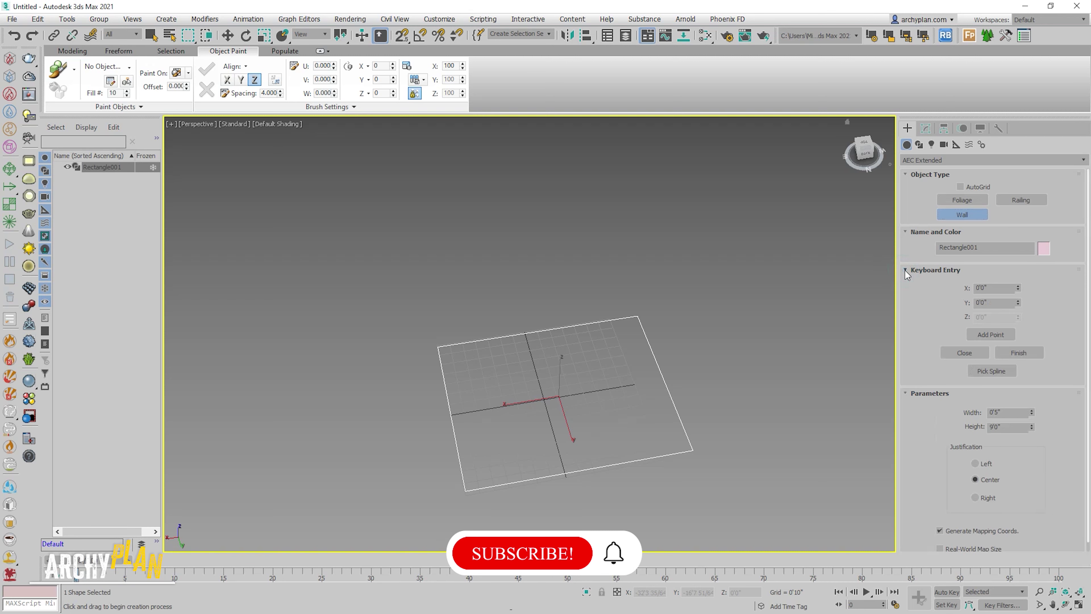
left_click(995, 371)
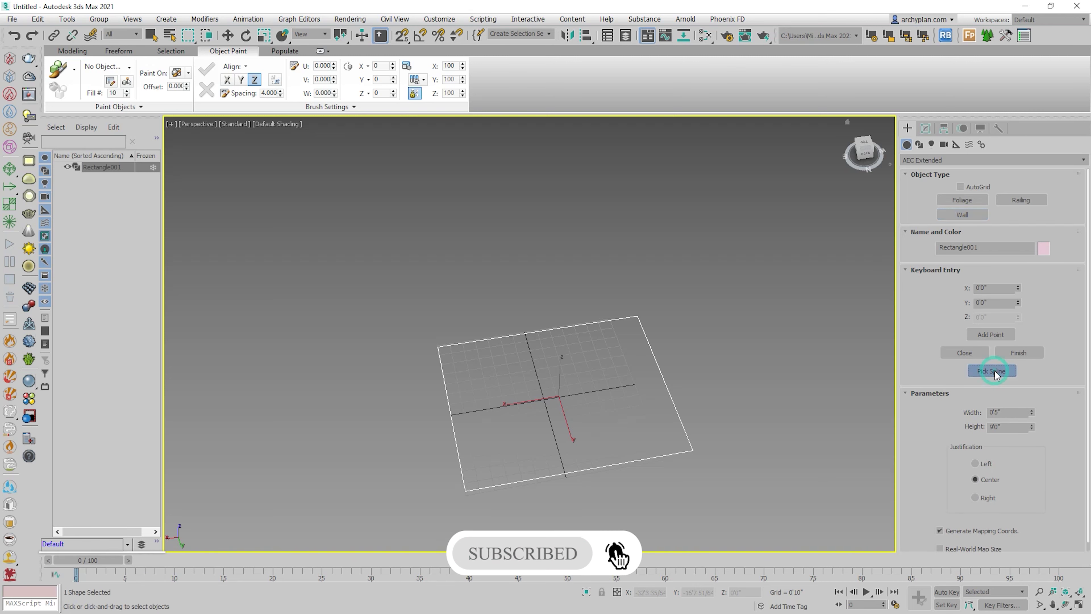
left_click(663, 371)
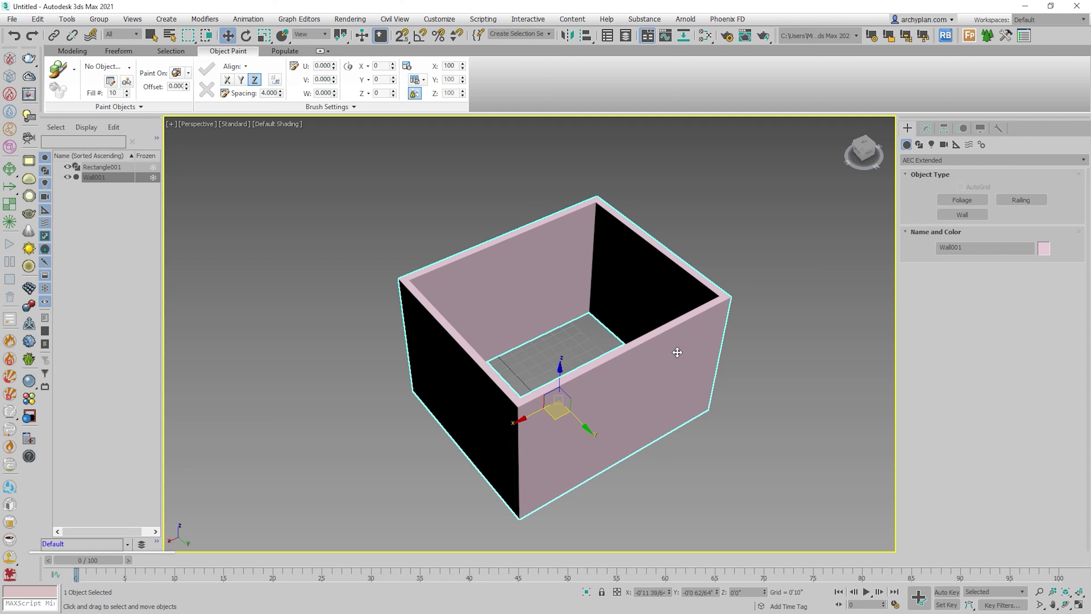
left_click(926, 128)
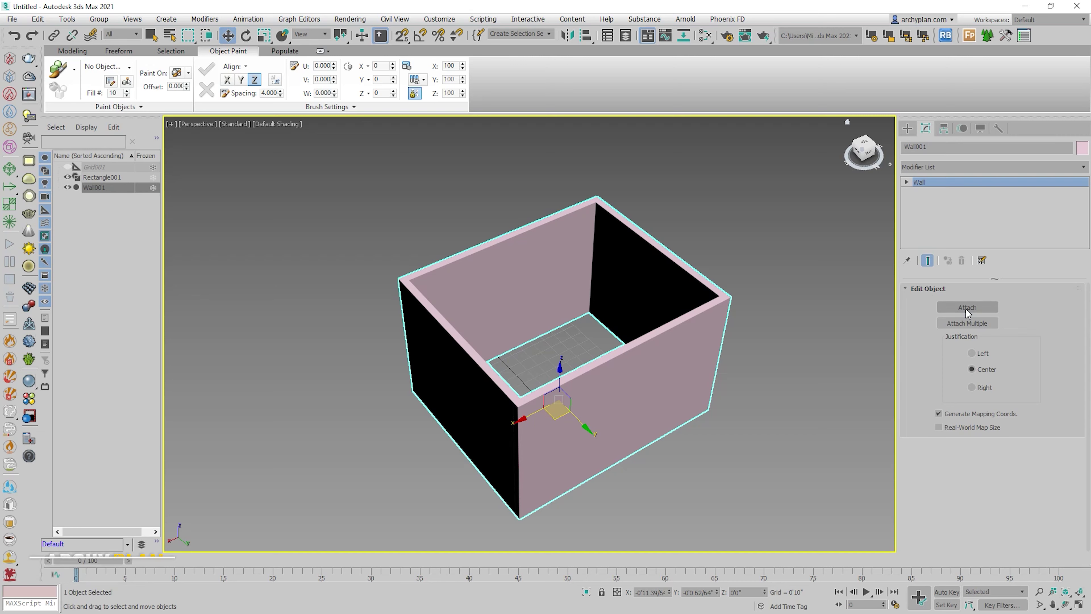
Draw an L-shaped Wall002 to the right of the box and open its colour swatch
scroll(648, 342, "down", 3)
middle_click_drag(648, 342, 546, 391)
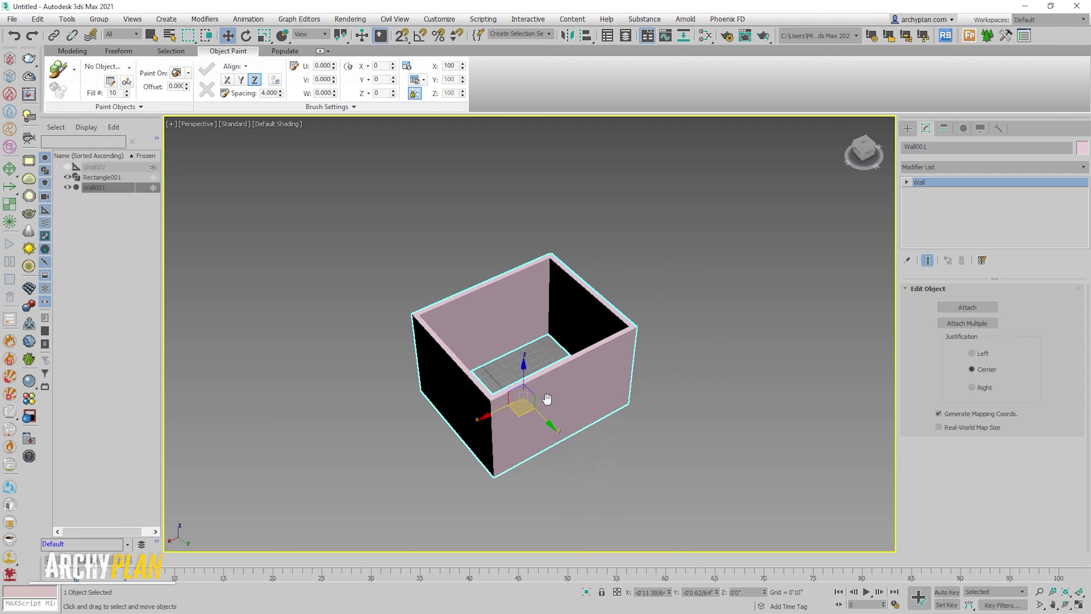
left_click(907, 129)
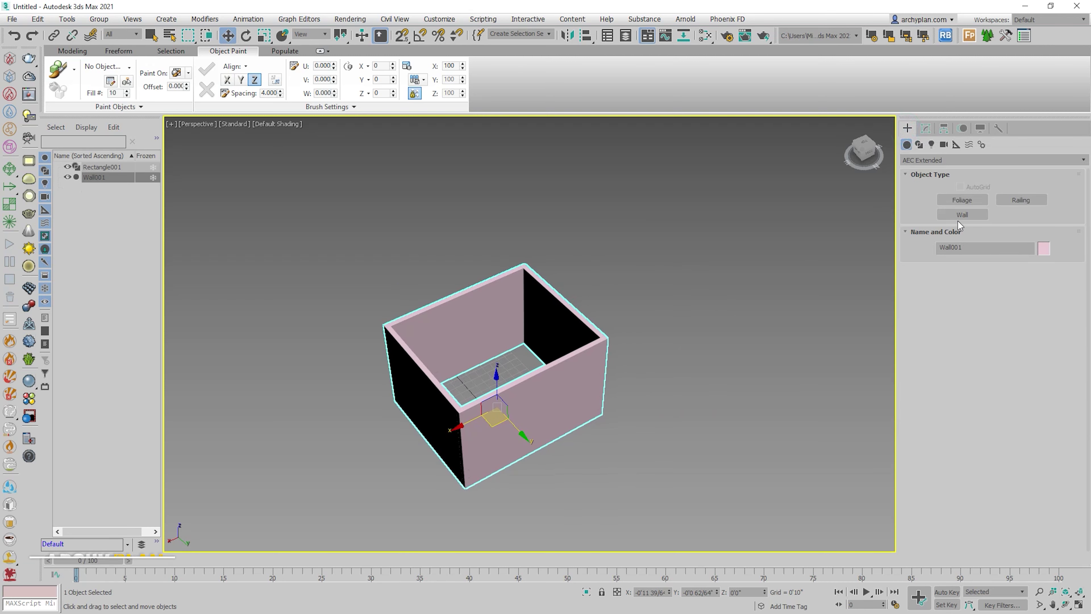
left_click(747, 262)
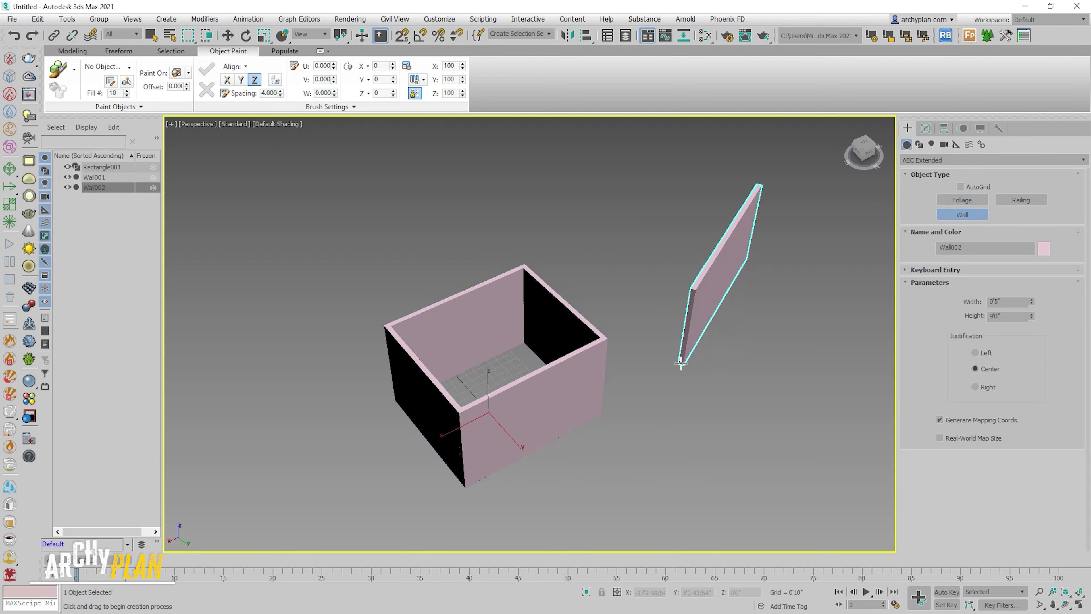
left_click(680, 365)
left_click(823, 354)
right_click(797, 352)
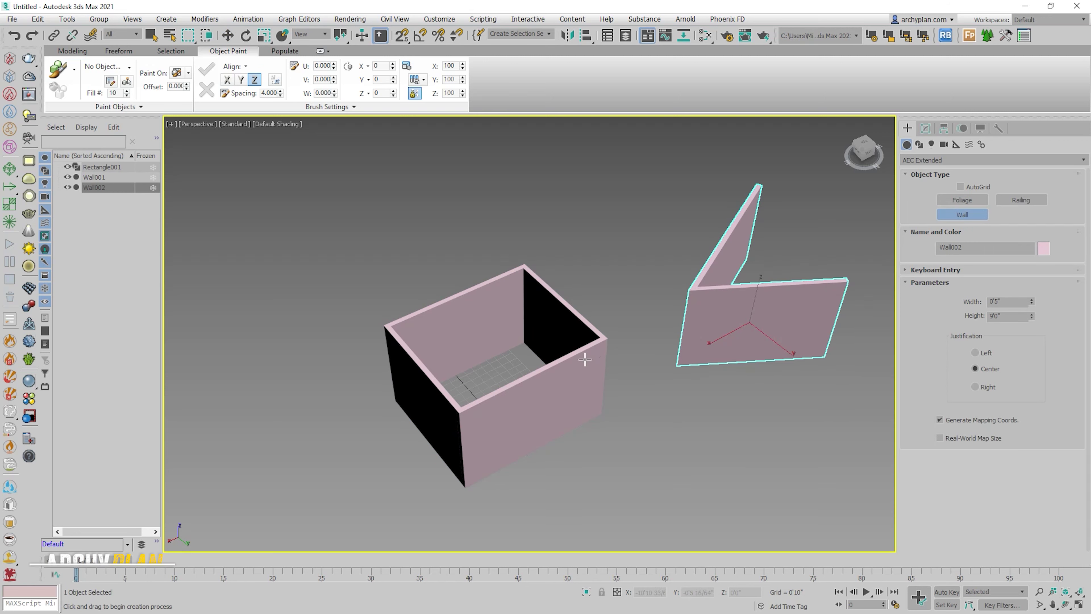
left_click(1045, 248)
Color the L-wall dark magenta, then attach the box walls into Wall002 as one object
left_click(666, 207)
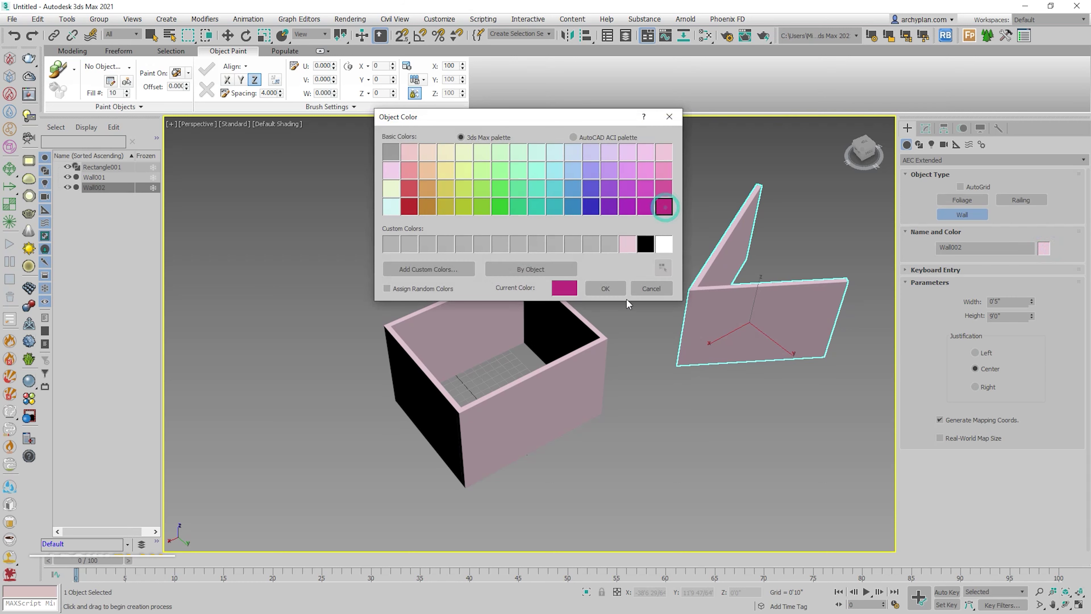
left_click(611, 289)
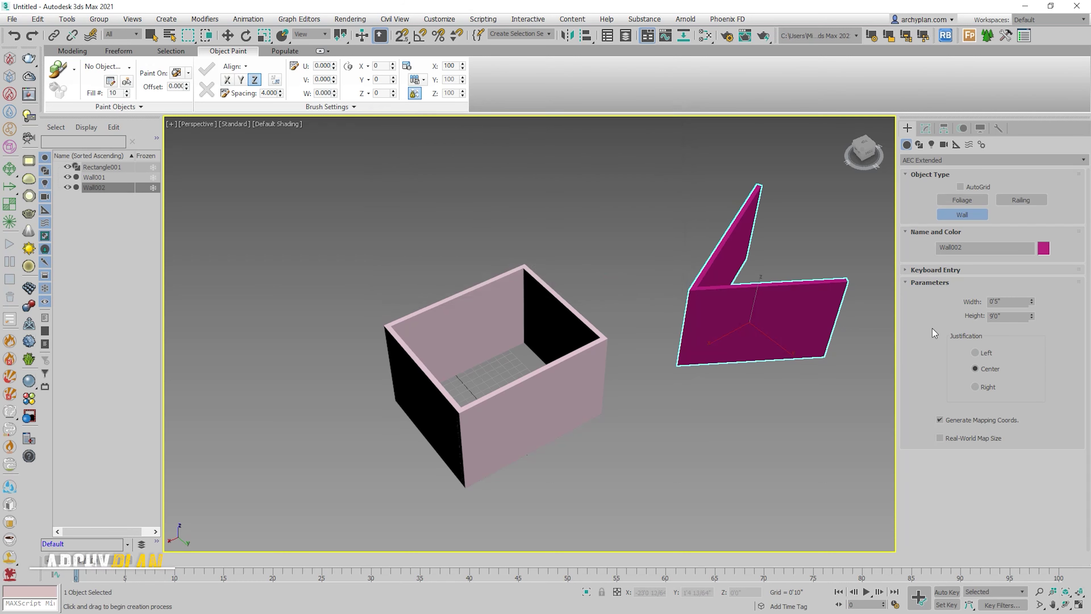
left_click(926, 129)
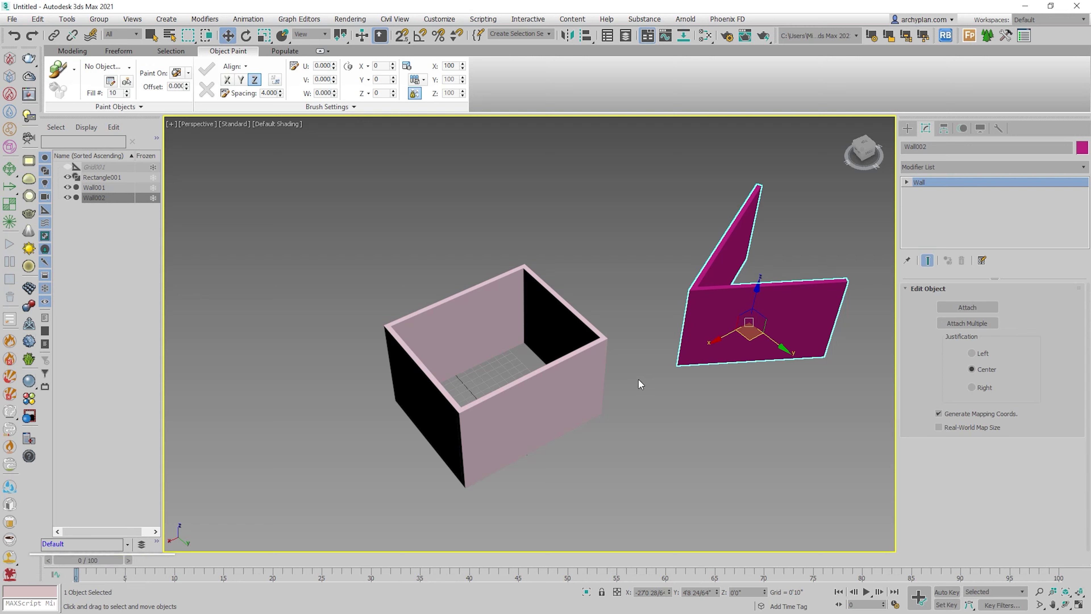
left_click(968, 307)
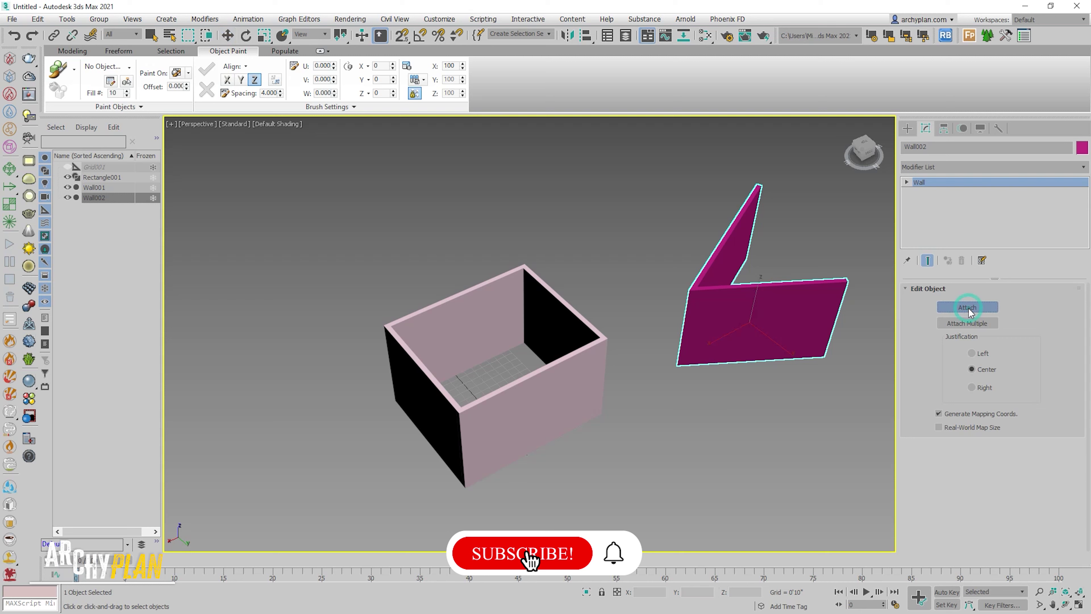
left_click(576, 365)
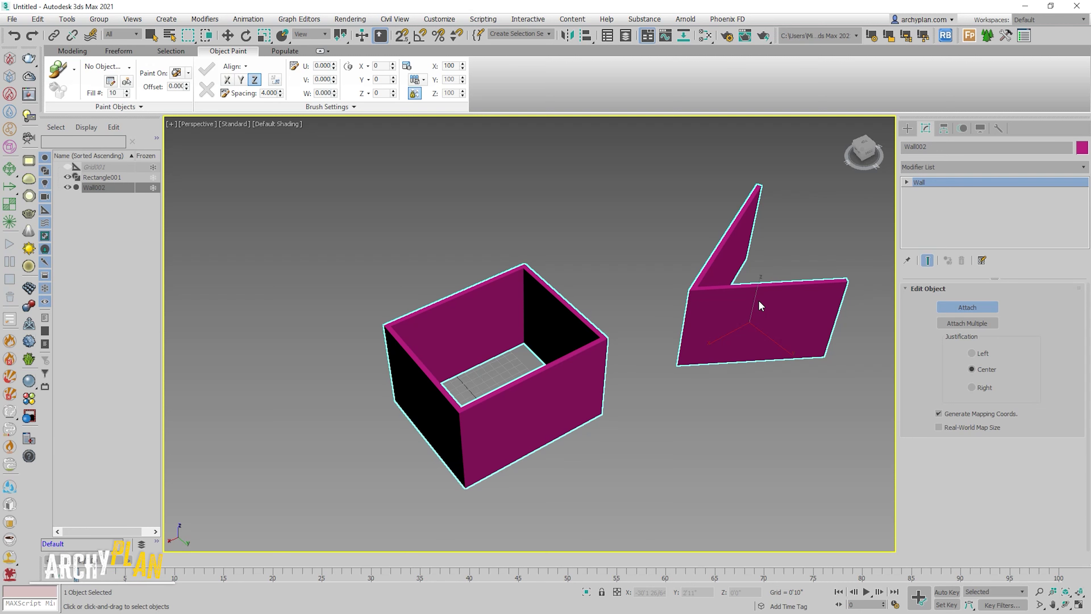
End attach mode, toggle the Edit Object rollout, and return to the AEC Extended creation options
key("w")
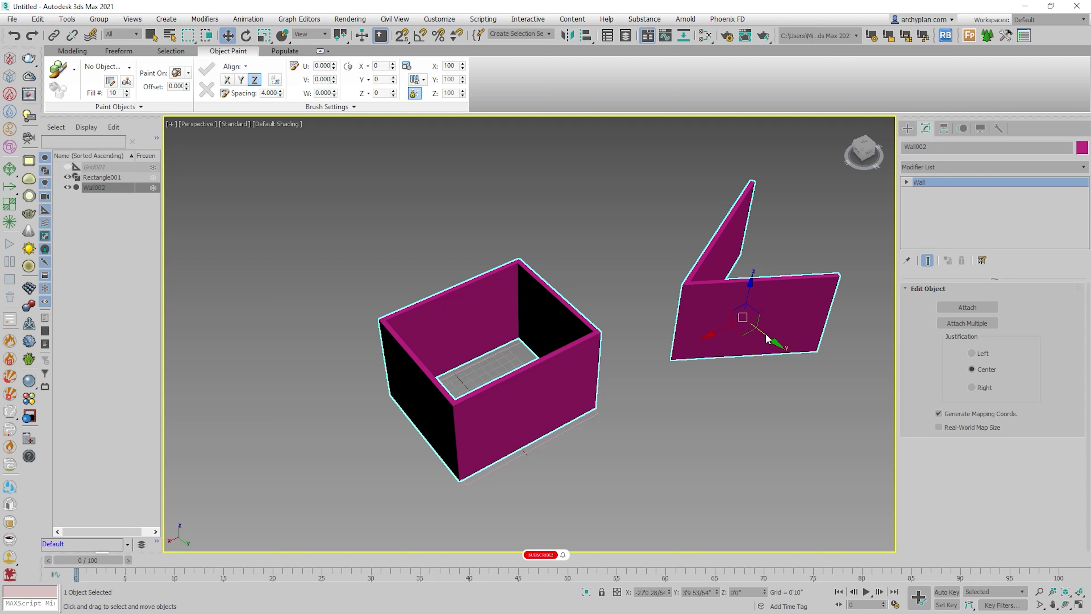
left_click(905, 289)
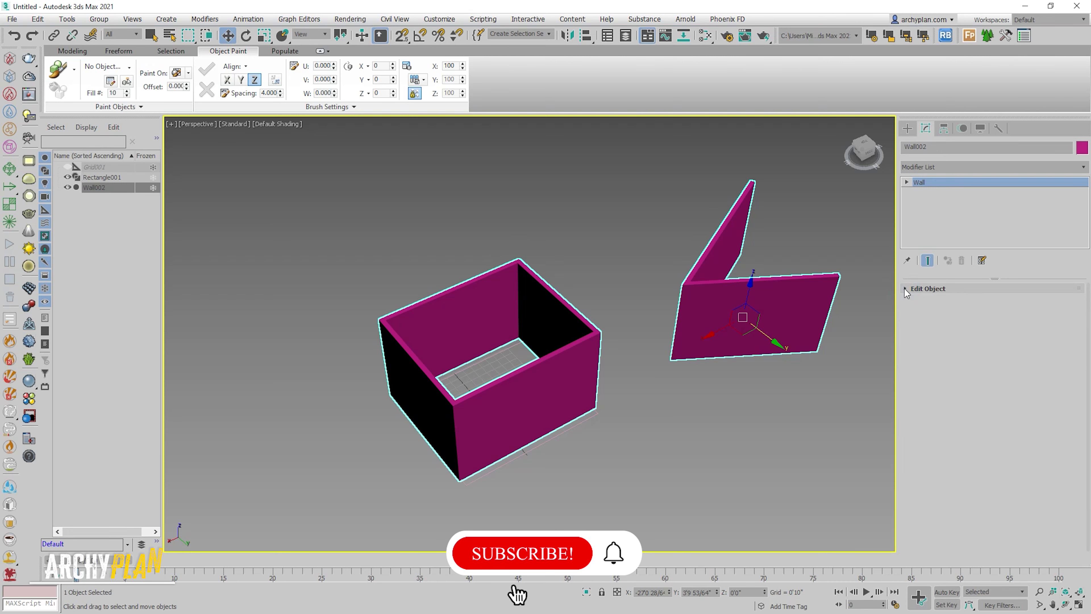
left_click(905, 289)
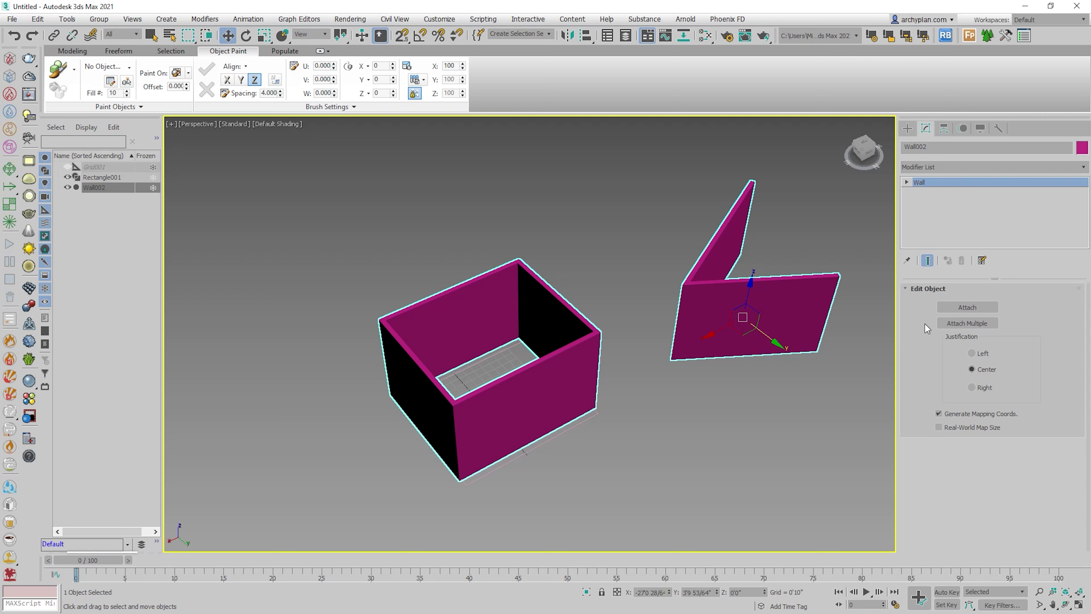
left_click(909, 127)
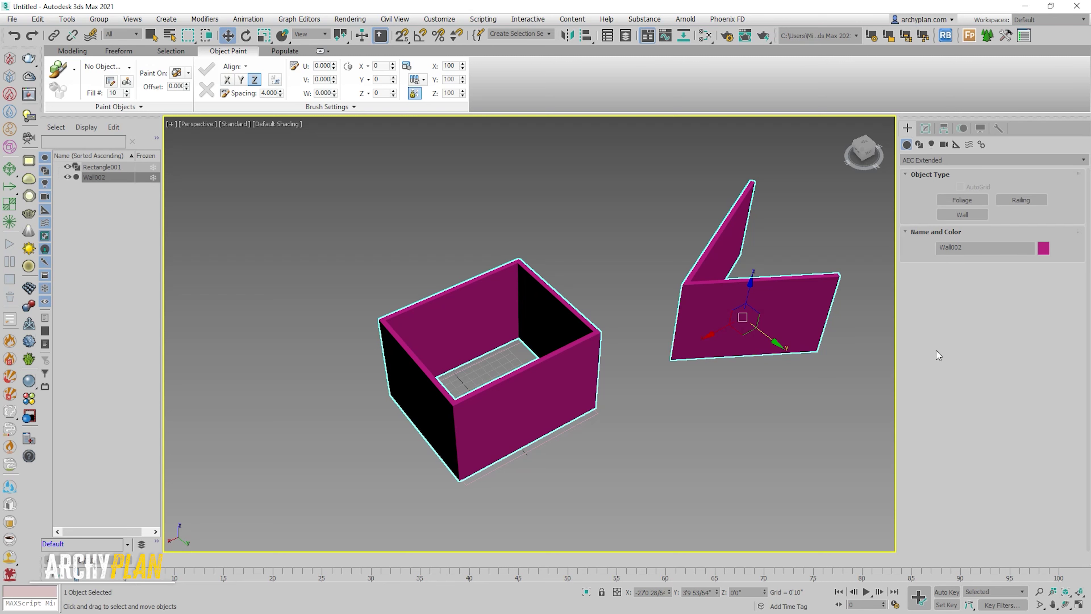